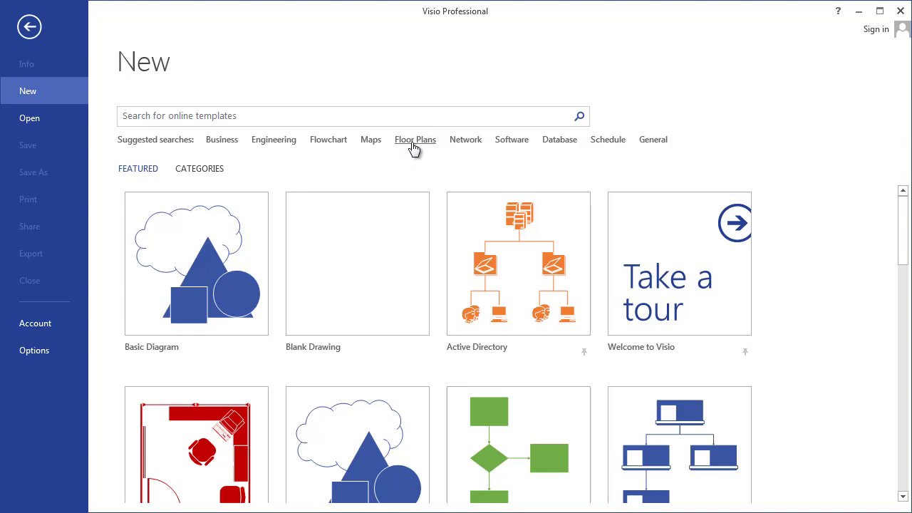
- Create a new drawing from the Office Layout template in the Maps and Floor Plans category, using US Units
left_click(212, 173)
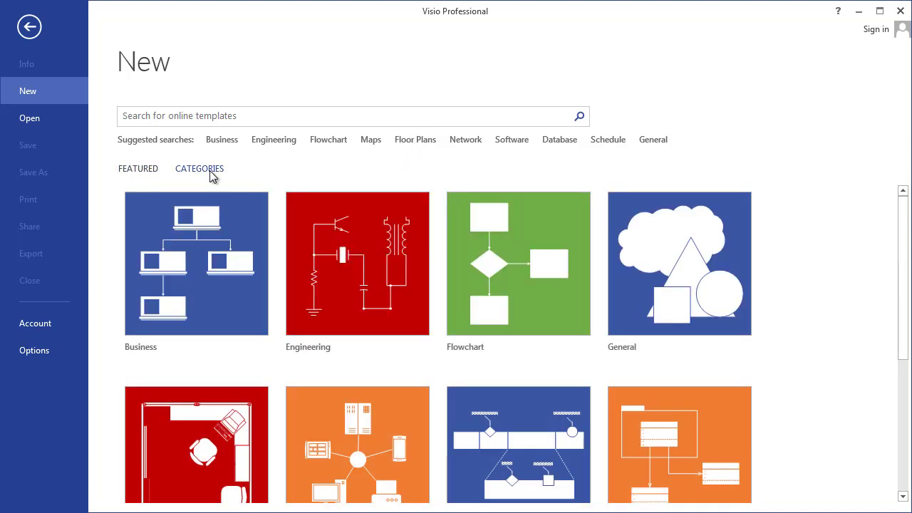
scroll(616, 288, "down", 4)
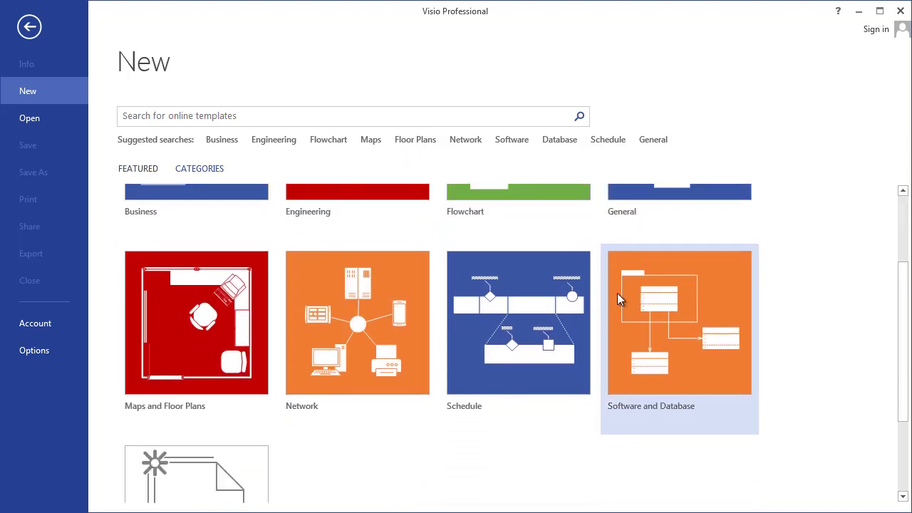
left_click(202, 312)
left_click(202, 311)
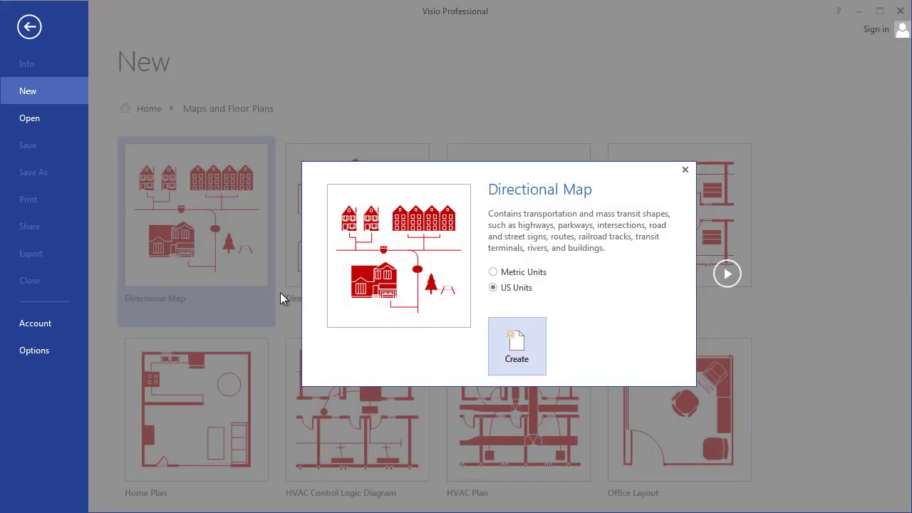
left_click(686, 171)
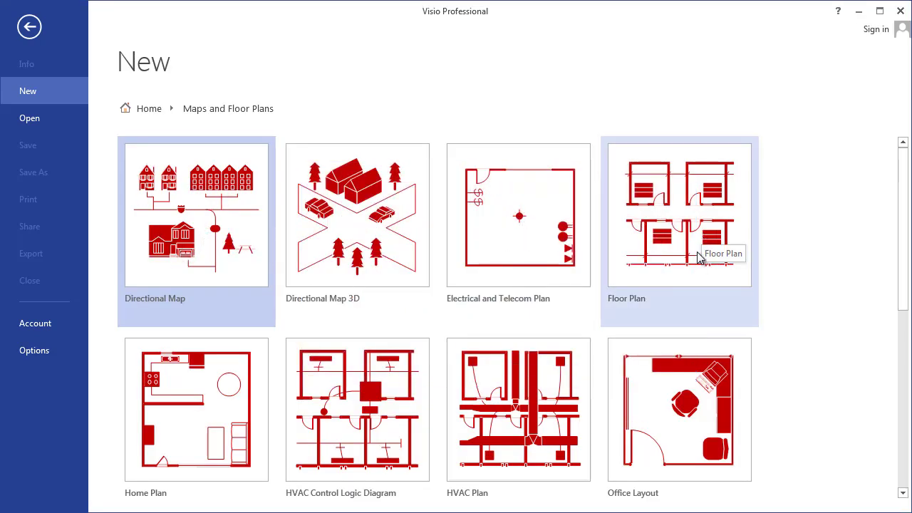
left_click(668, 430)
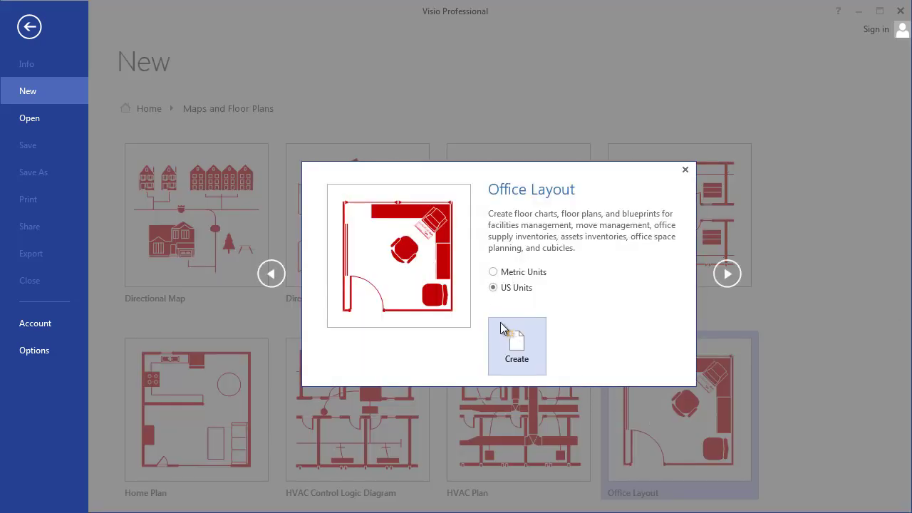
left_click(520, 354)
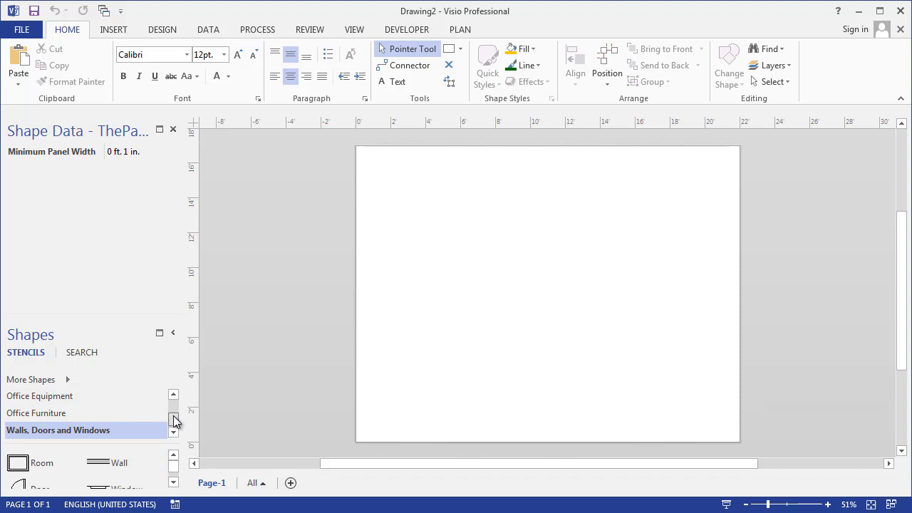
- Place a Room shape from the Walls, Doors and Windows stencil near the middle of the page
mouse_move(171, 421)
left_mouse_down()
mouse_move(177, 402)
mouse_move(175, 429)
left_mouse_up()
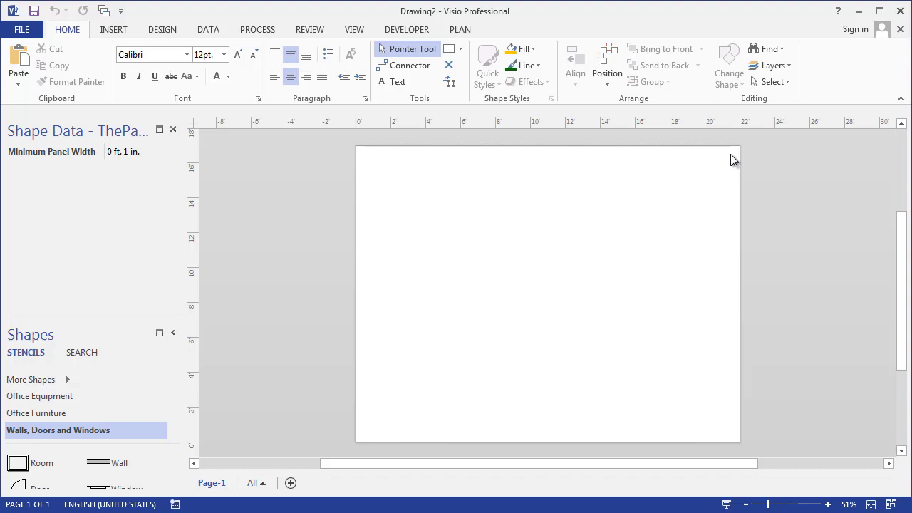
left_click_drag(14, 463, 513, 291)
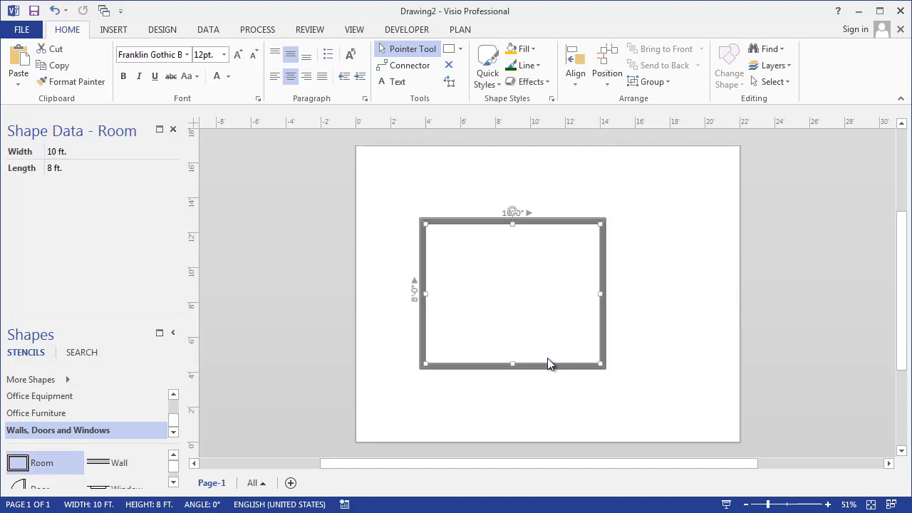
left_click(828, 504)
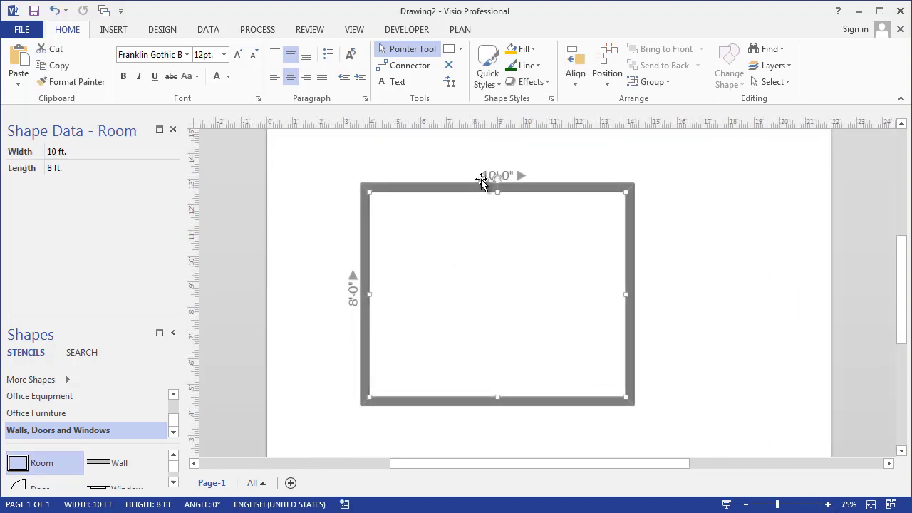
left_click_drag(497, 178, 506, 180)
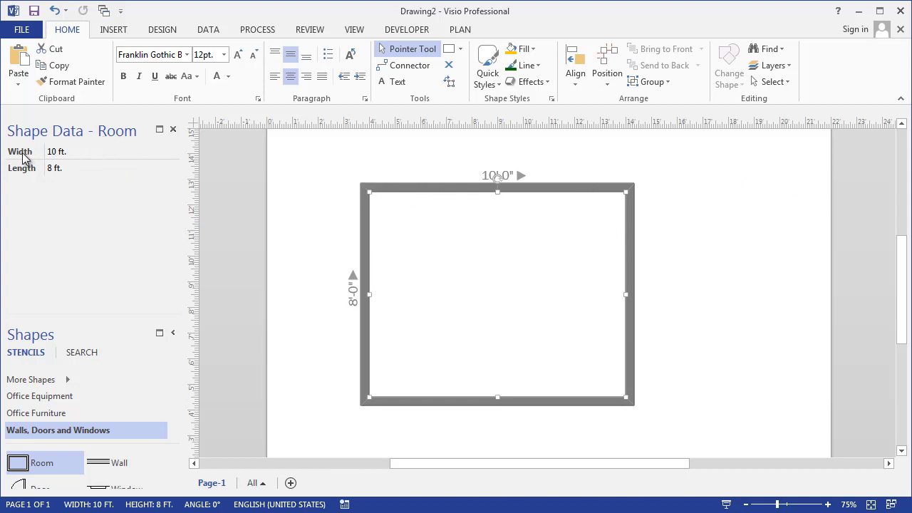
- Set the room's width and length to 12 ft. each
left_click(107, 152)
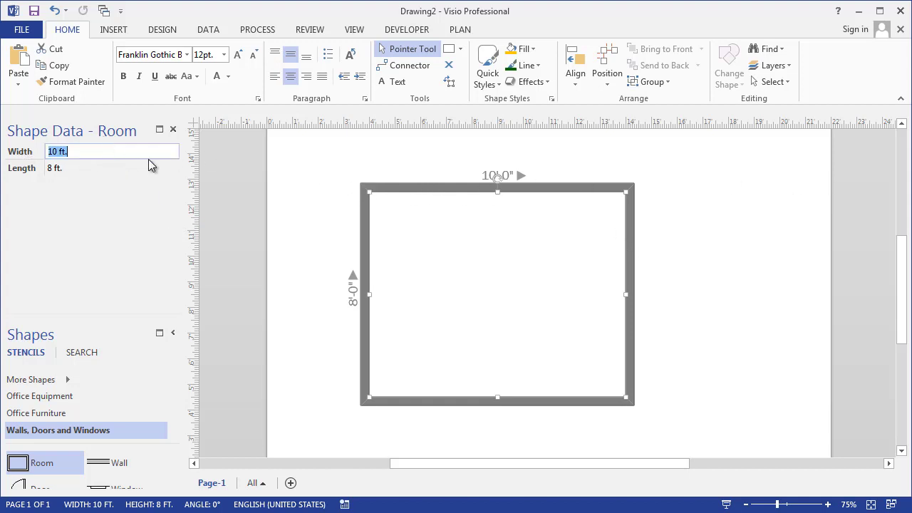
left_click(51, 151)
key("Delete")
type("2")
key("Tab")
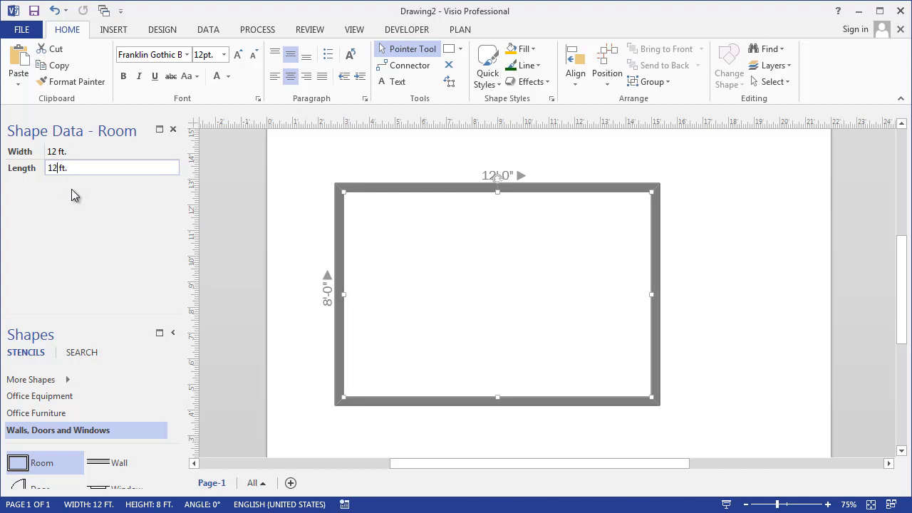
key("Tab")
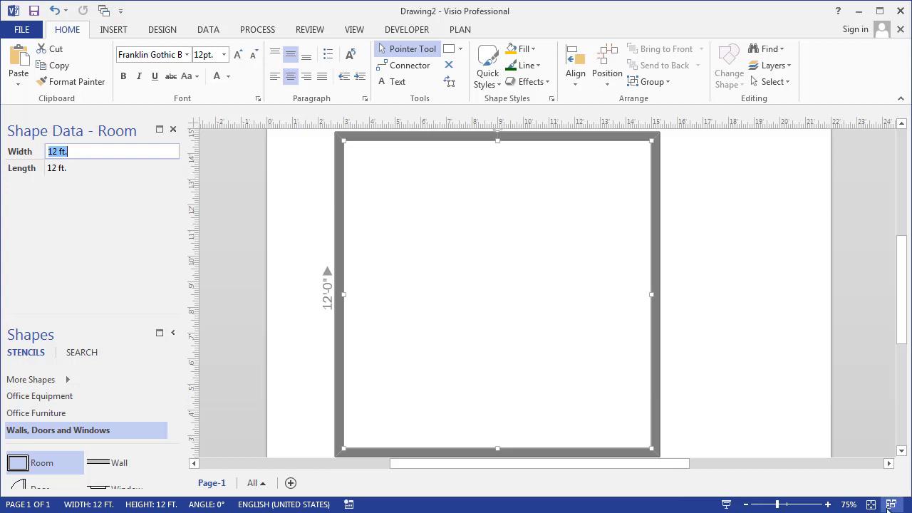
left_click(870, 505)
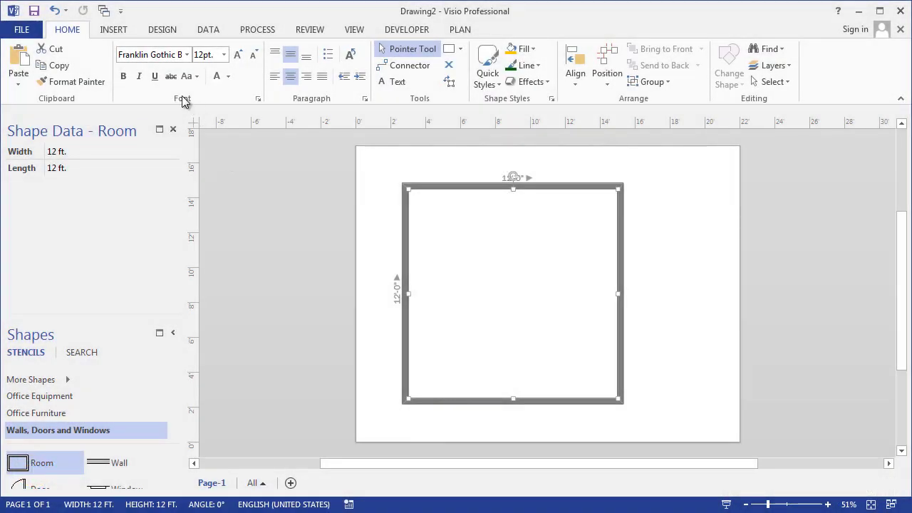
- Set the page's pre-defined architectural drawing scale to 3/8" = 1' 0"
left_click(172, 31)
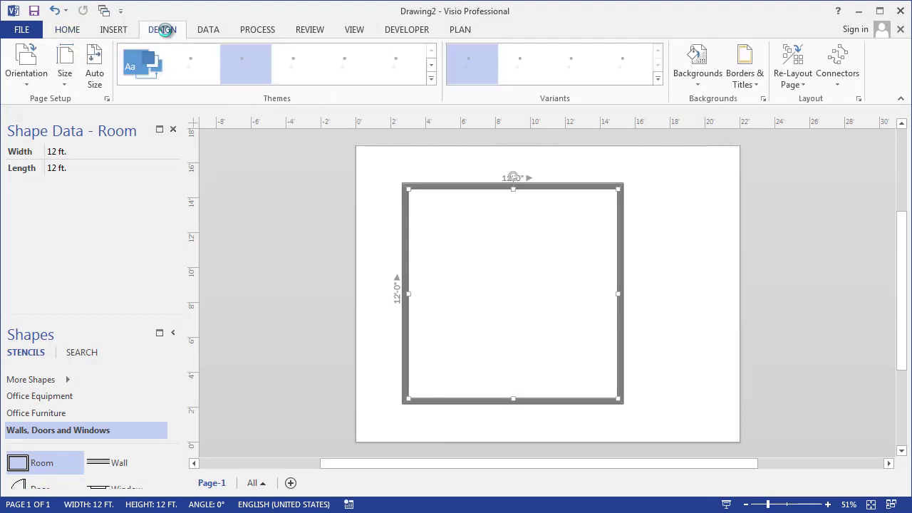
left_click(108, 98)
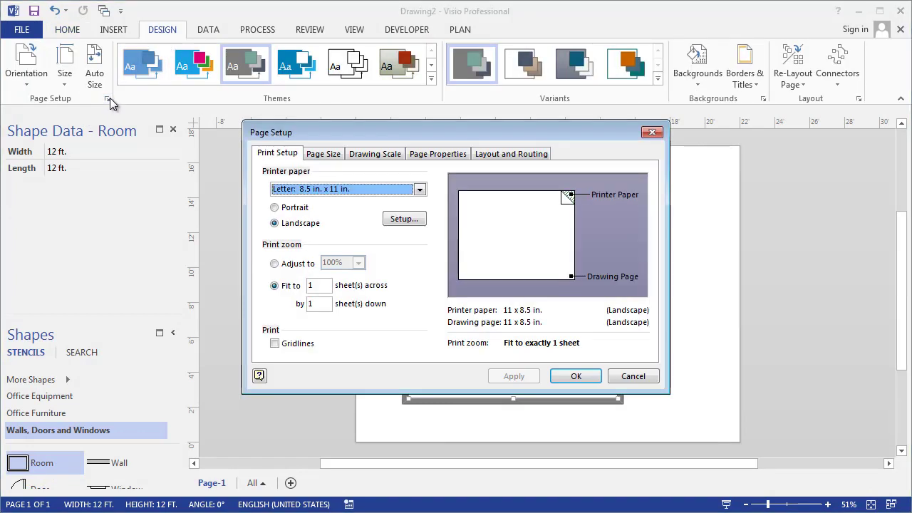
left_click(376, 154)
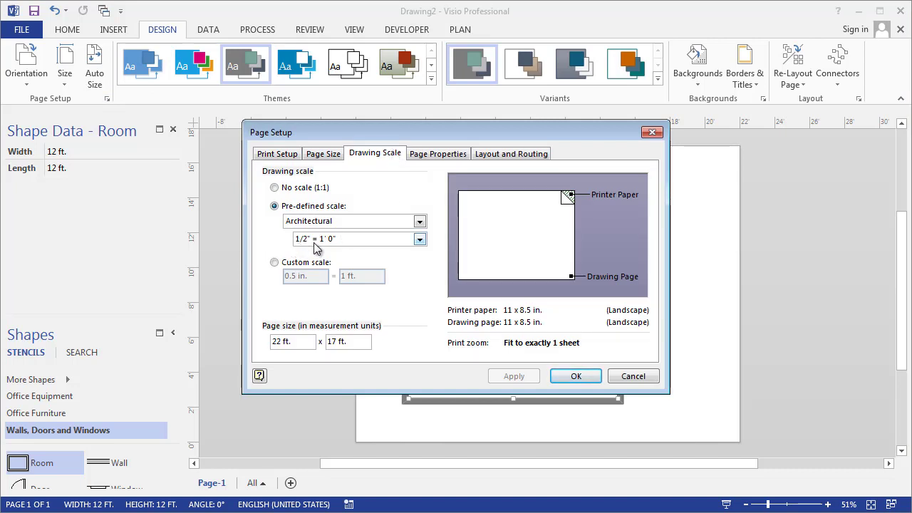
left_click_drag(356, 129, 176, 55)
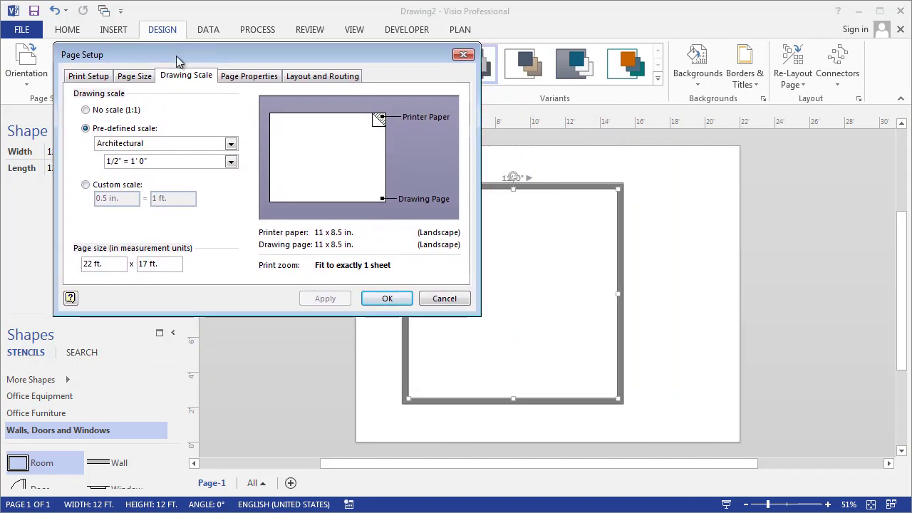
left_click(231, 163)
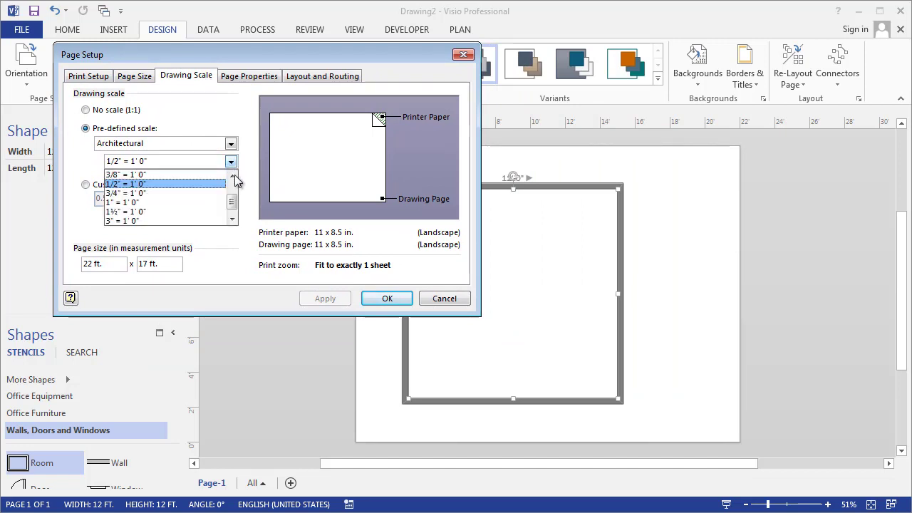
left_click(235, 178)
left_click(235, 178)
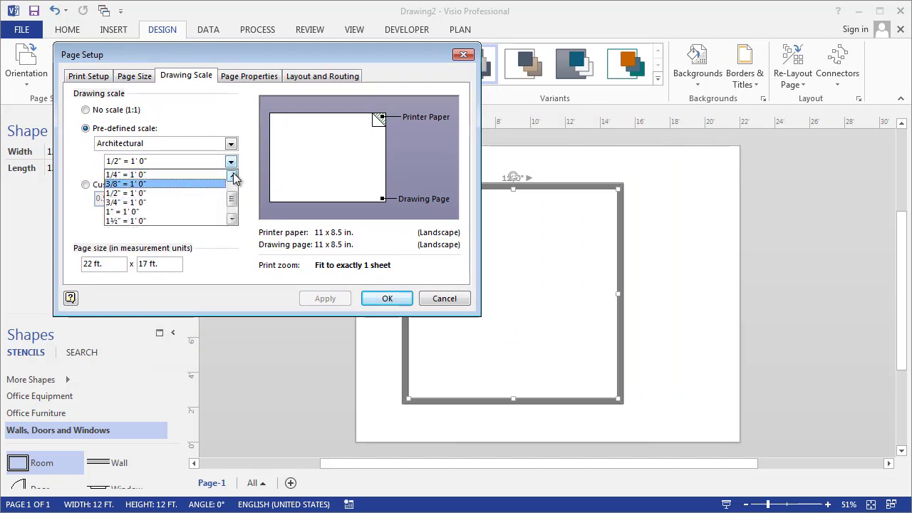
left_click(118, 184)
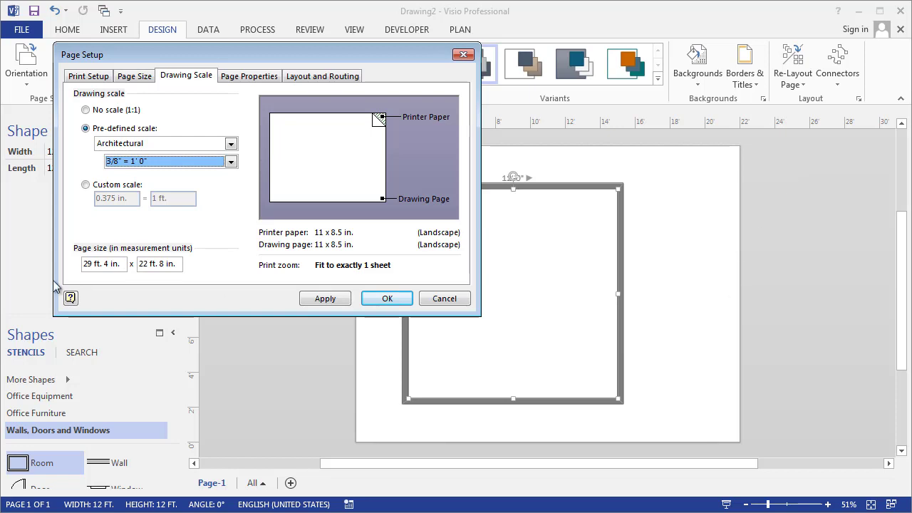
left_click_drag(127, 264, 66, 265)
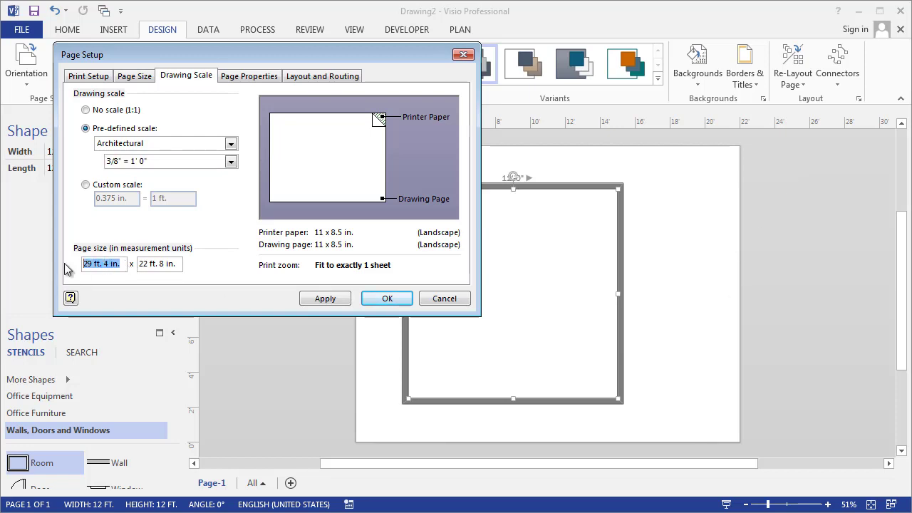
- Try the 1" = 1' 0" architectural drawing scale on the page and undo the change
left_click(231, 161)
left_click(161, 203)
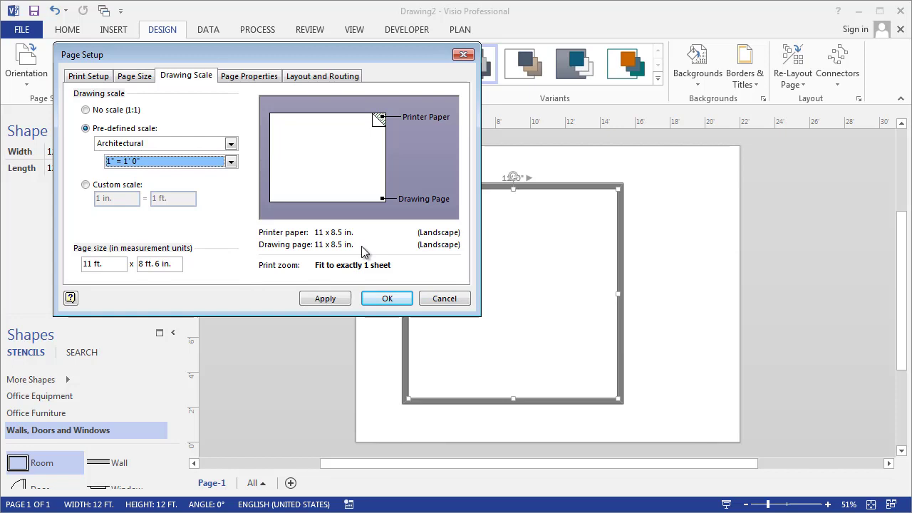
left_click(328, 303)
left_click(328, 303)
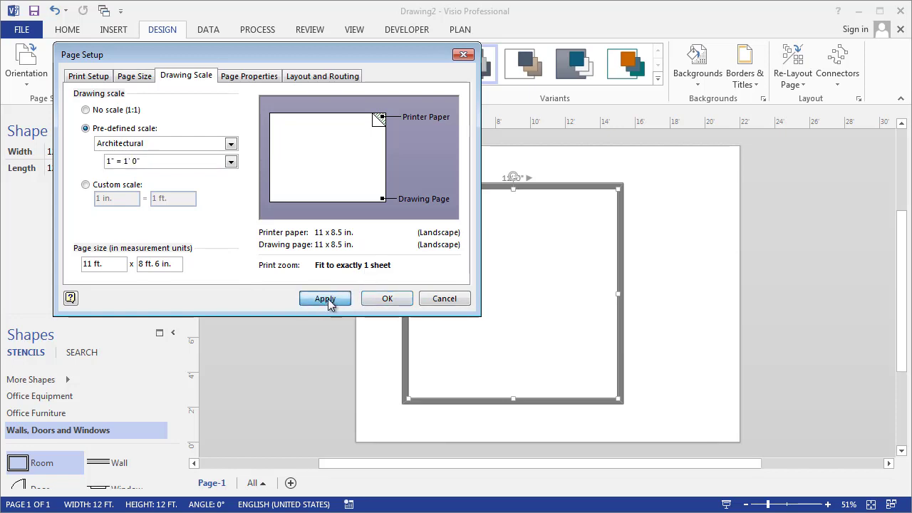
left_click(395, 298)
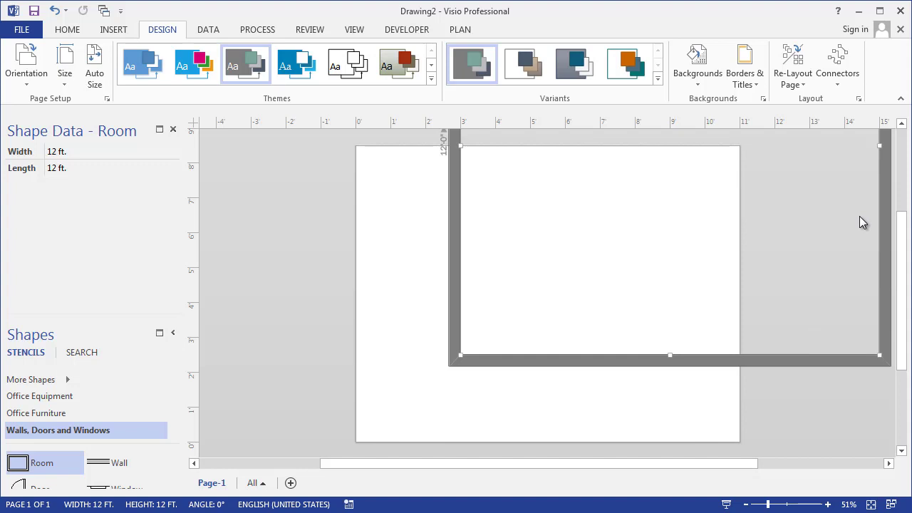
left_click(55, 10)
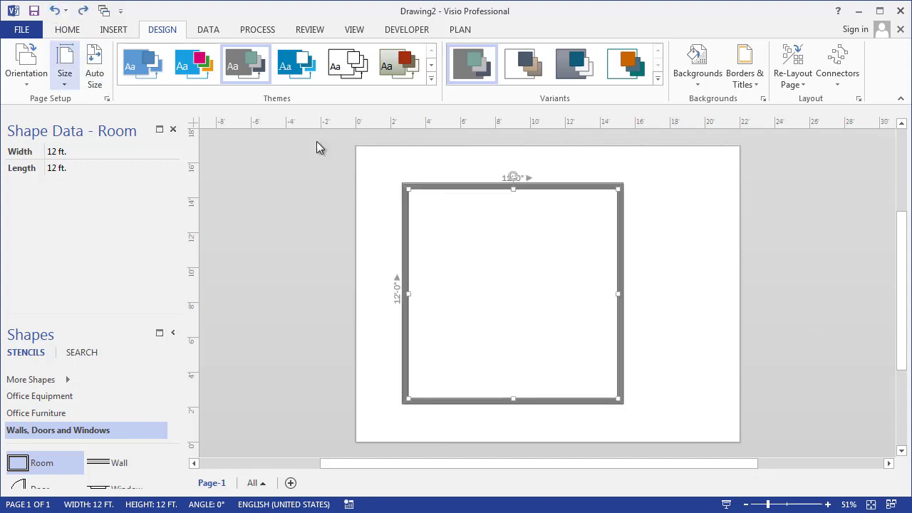
left_click(727, 175)
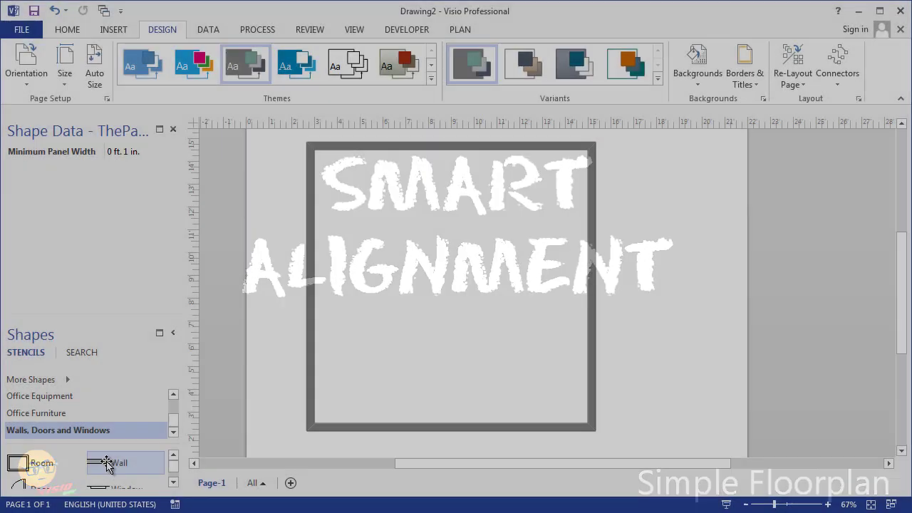
- Add a Wall shape as a vertical 12 ft. partition at the 11 ft ruler mark, gluing its ends to the room's upper and lower walls
left_click_drag(434, 294, 468, 270)
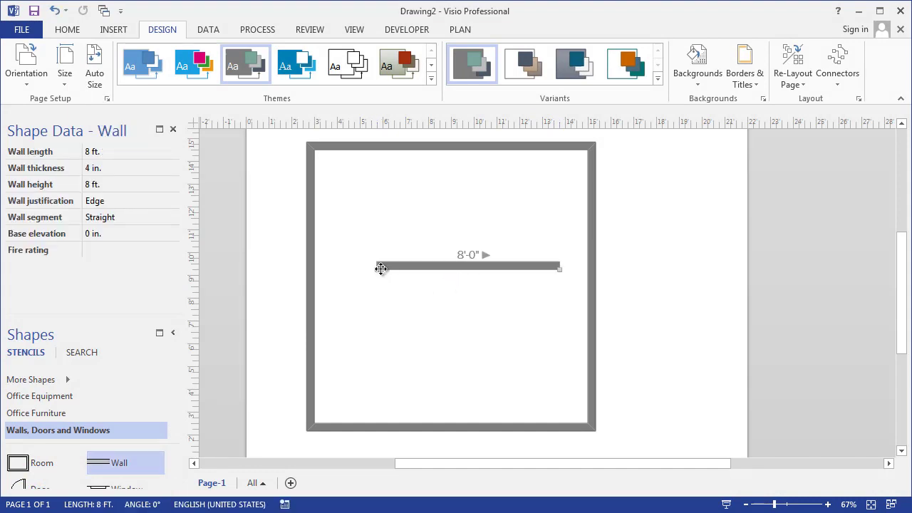
left_click_drag(378, 265, 520, 151)
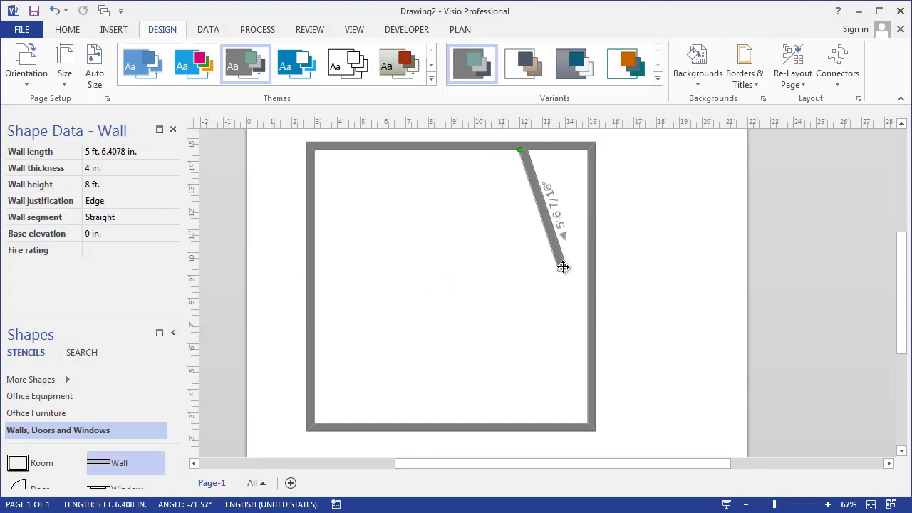
left_click_drag(561, 269, 519, 424)
left_click_drag(519, 150, 498, 150)
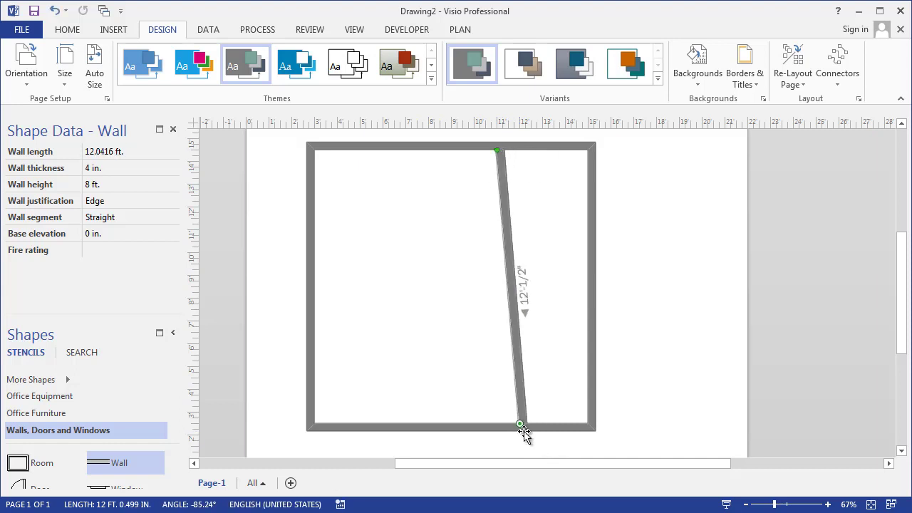
left_click_drag(519, 424, 497, 424)
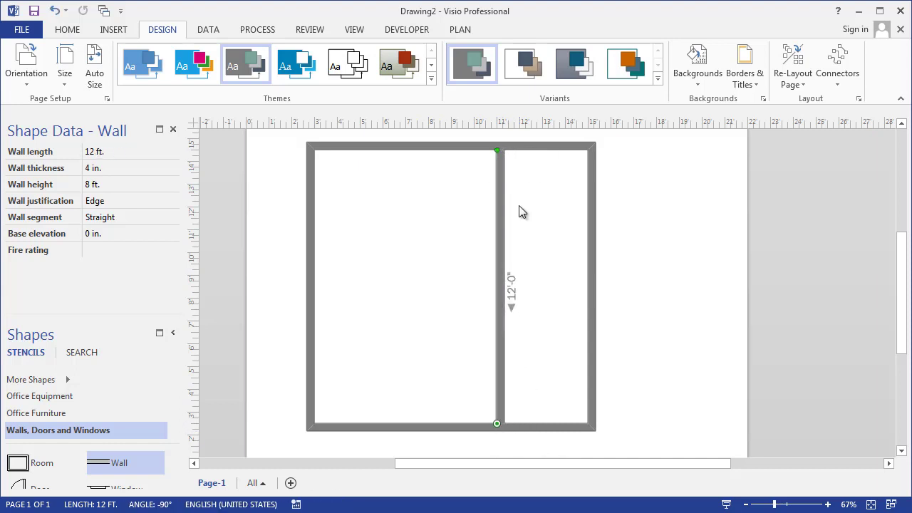
left_click(463, 342)
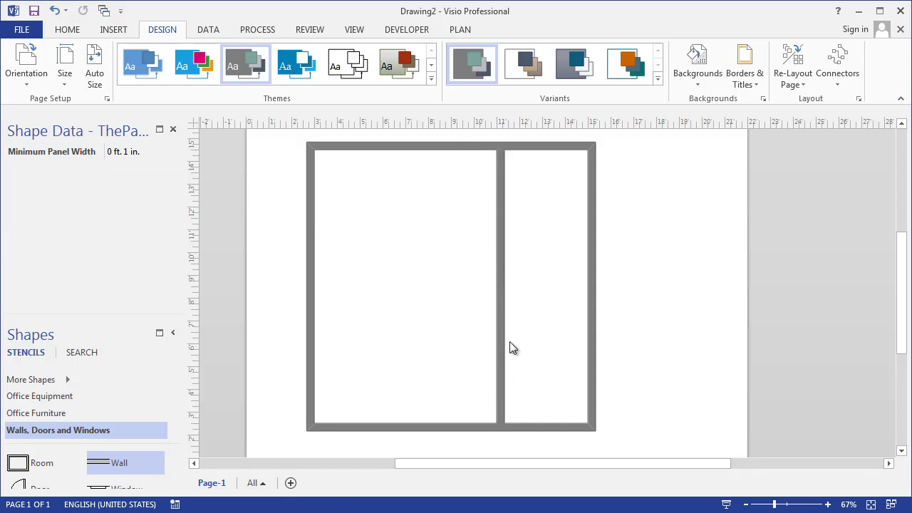
- Shorten the partition wall from its lower end to about 4.75 ft., keeping its upper end attached to the room
left_click(500, 411)
left_click_drag(500, 423, 487, 243)
left_click(517, 281)
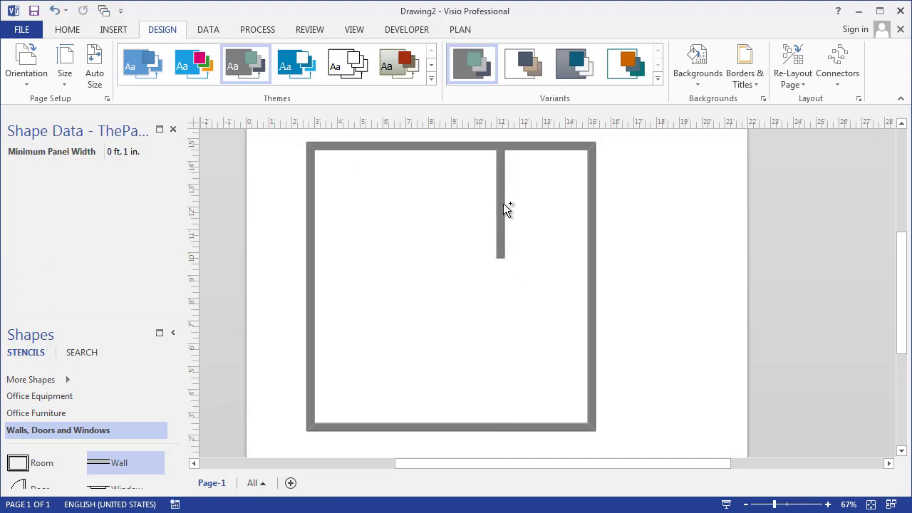
- Copy the shortened partition straight down to the room's lower wall and delete the copy
left_click_drag(503, 203, 499, 362)
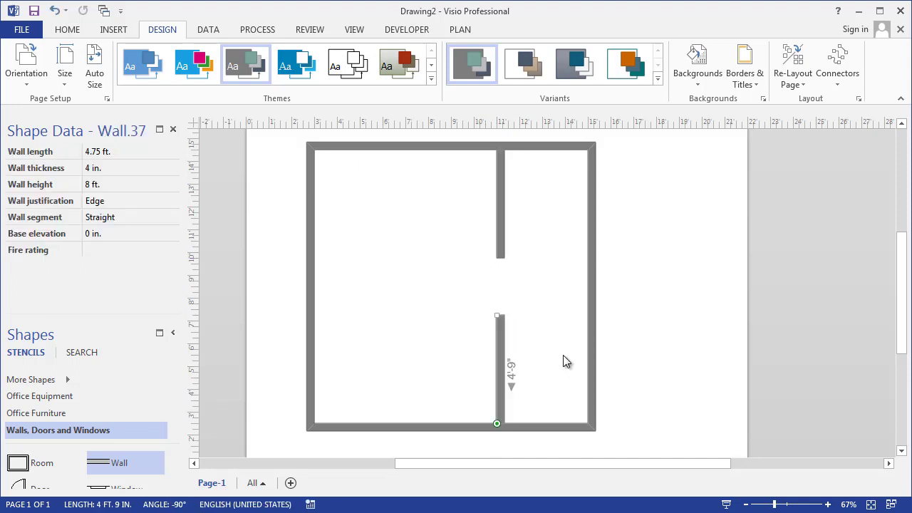
left_click(542, 352)
left_click(504, 328)
key("Delete")
- Extend the shortened partition back to 12 ft. to meet the room's lower wall, and place an Opening shape at its middle
left_click(498, 260)
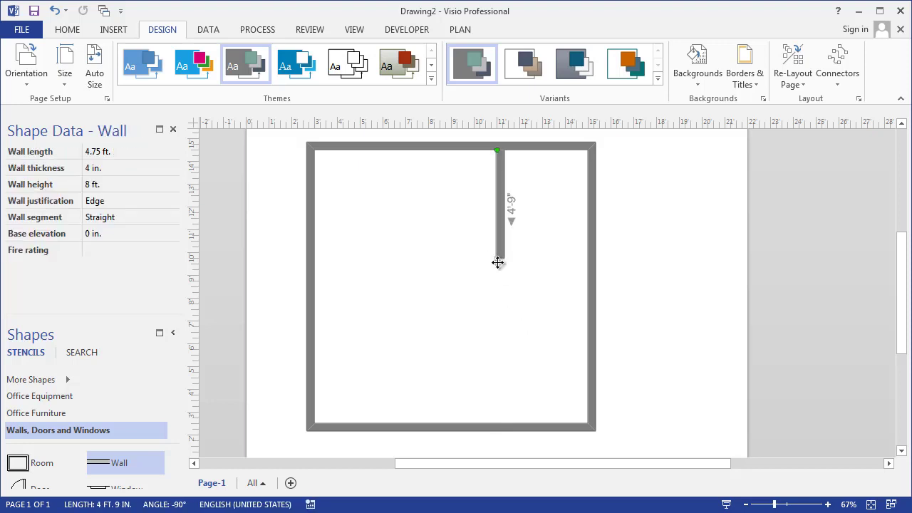
left_click_drag(498, 261, 497, 423)
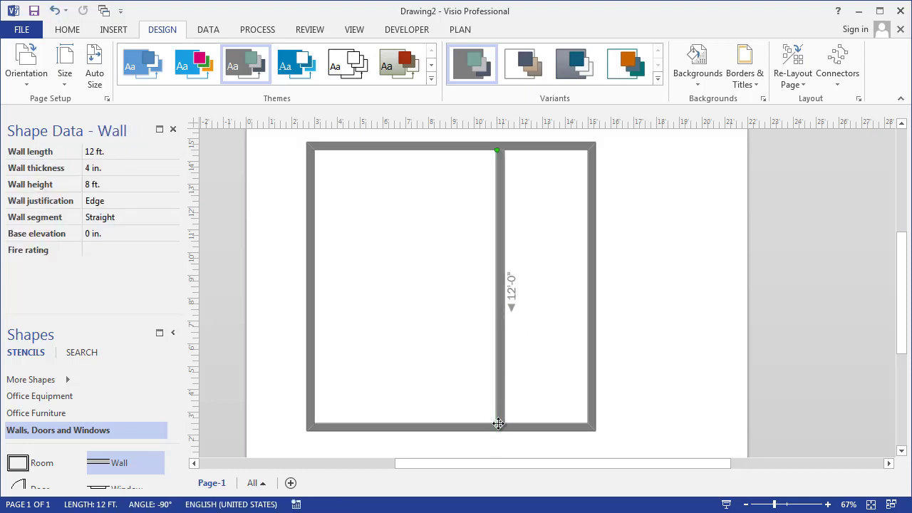
left_click(172, 482)
left_click(173, 483)
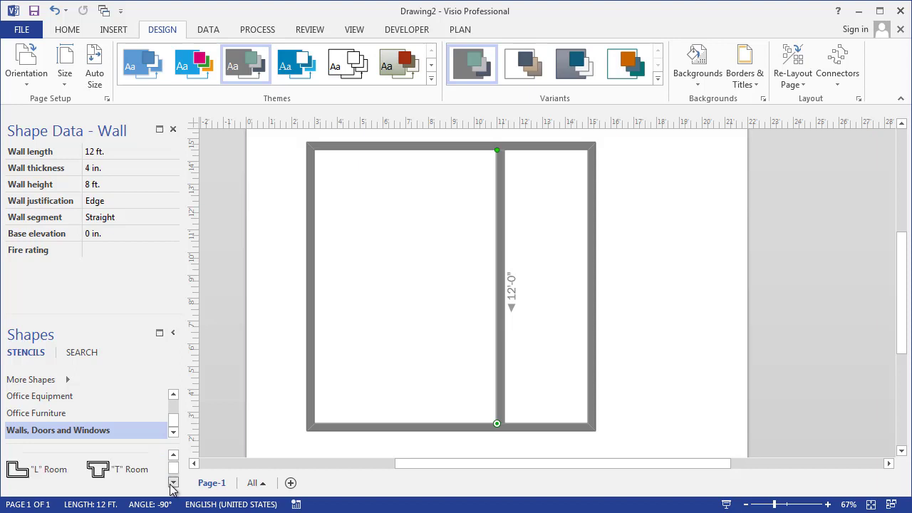
left_click(172, 483)
left_click_drag(98, 475, 499, 285)
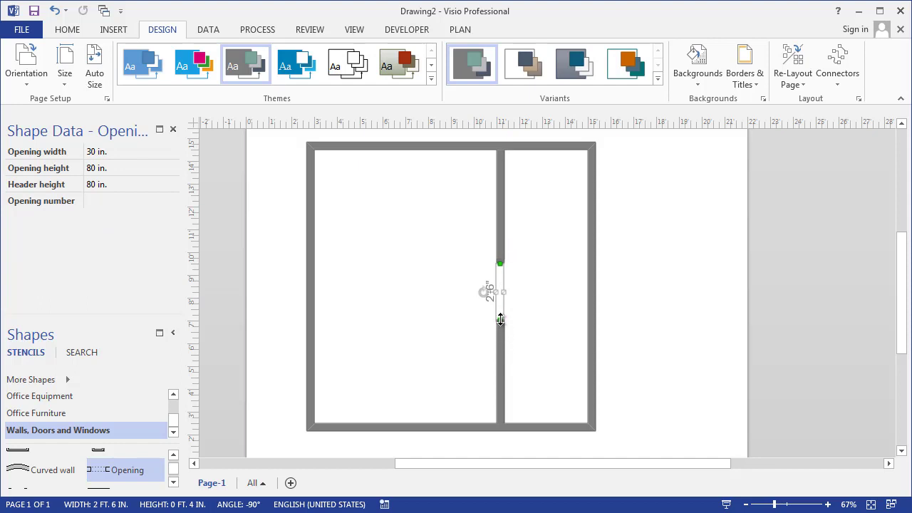
- Stretch the partition's opening downward and upward, leaving short wall stubs about 2 ft. long at both ends
left_click_drag(500, 319, 500, 378)
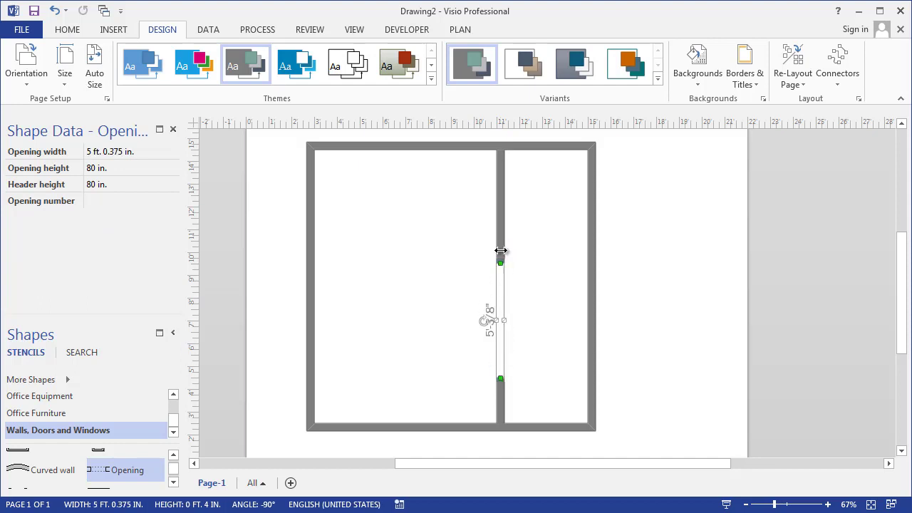
left_click_drag(500, 251, 495, 204)
left_click(517, 177)
- Shift the partition wall together with its opening slightly left, to about the 10.75 ft. ruler mark
left_click(501, 178)
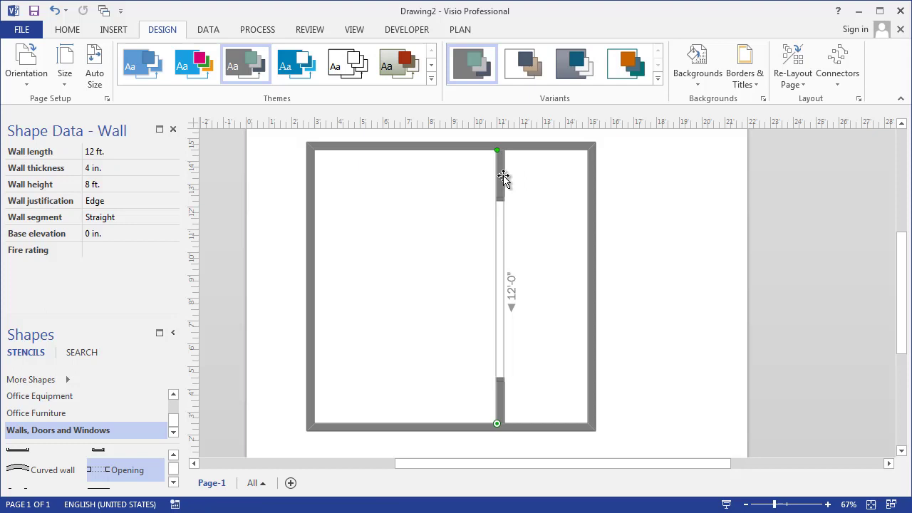
left_click_drag(495, 165, 476, 213)
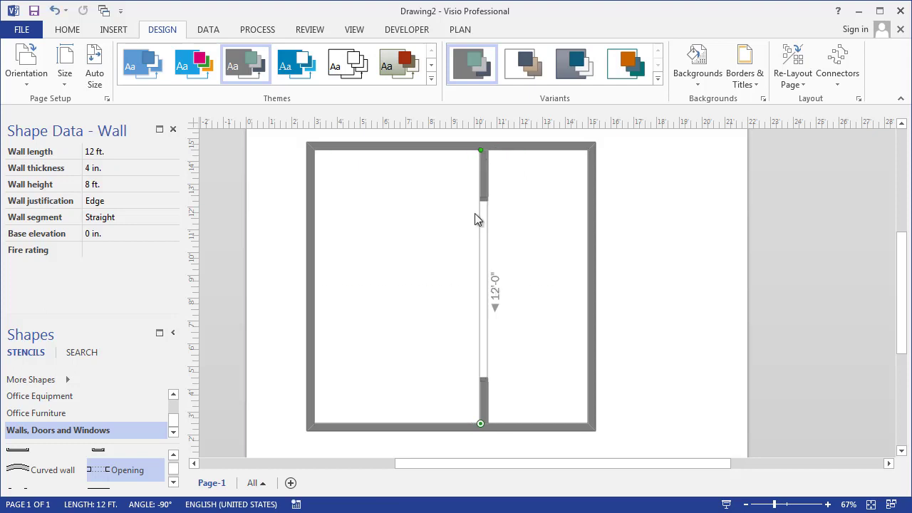
left_click_drag(491, 183, 490, 186)
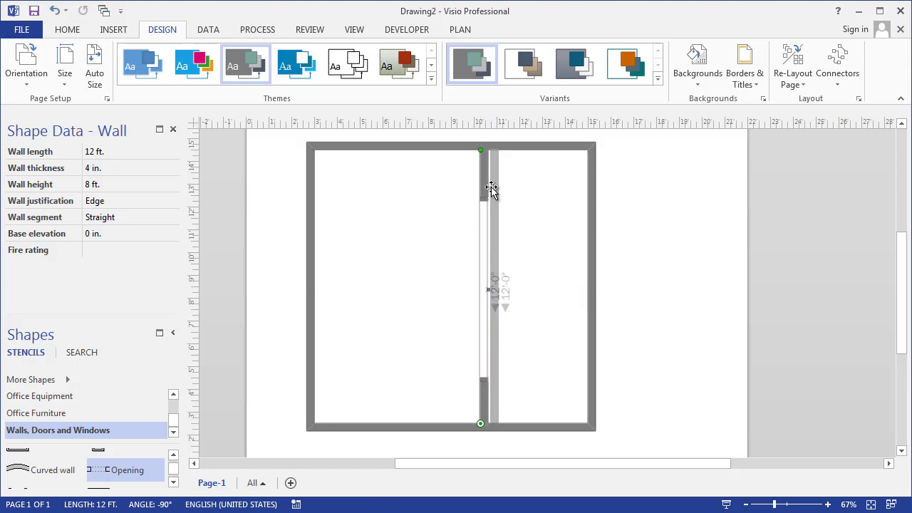
- Add a Door at the middle of the room's right wall and three Windows, one in the upper wall and two in the left wall
left_click(173, 456)
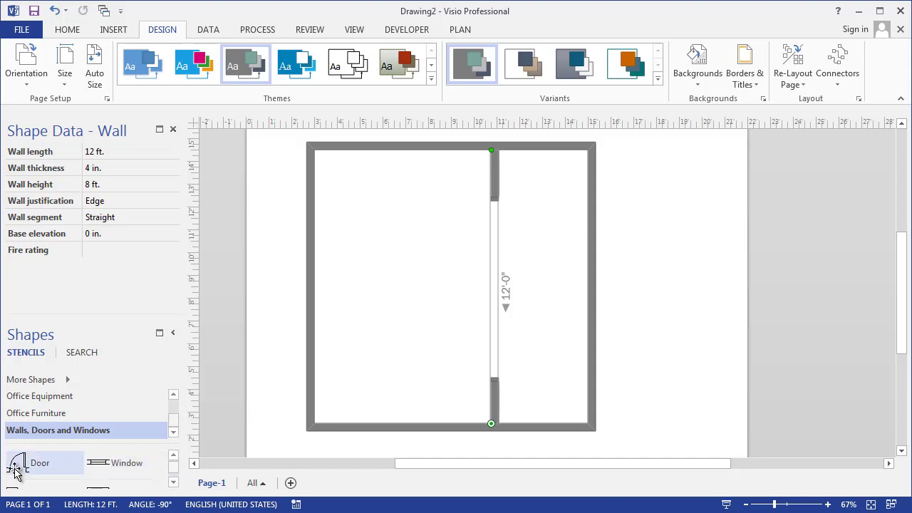
left_click_drag(18, 464, 589, 292)
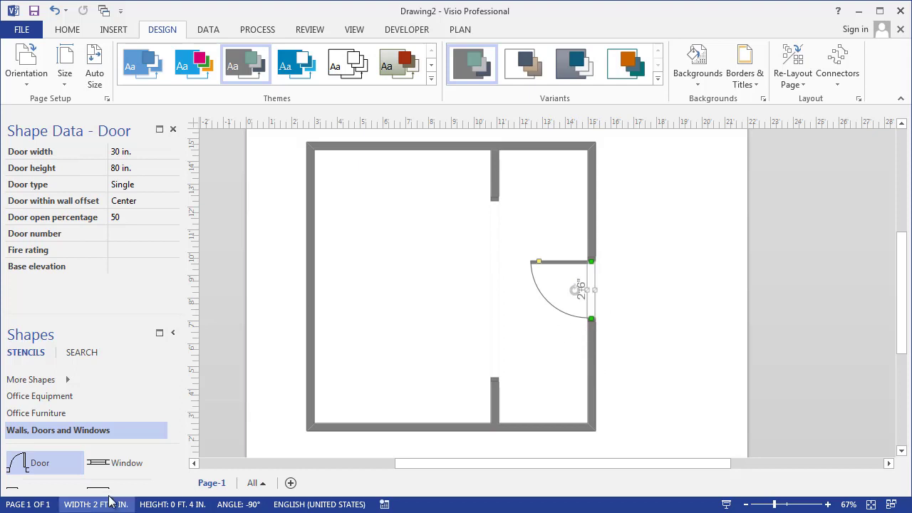
left_click_drag(112, 464, 366, 147)
left_click_drag(96, 464, 312, 316)
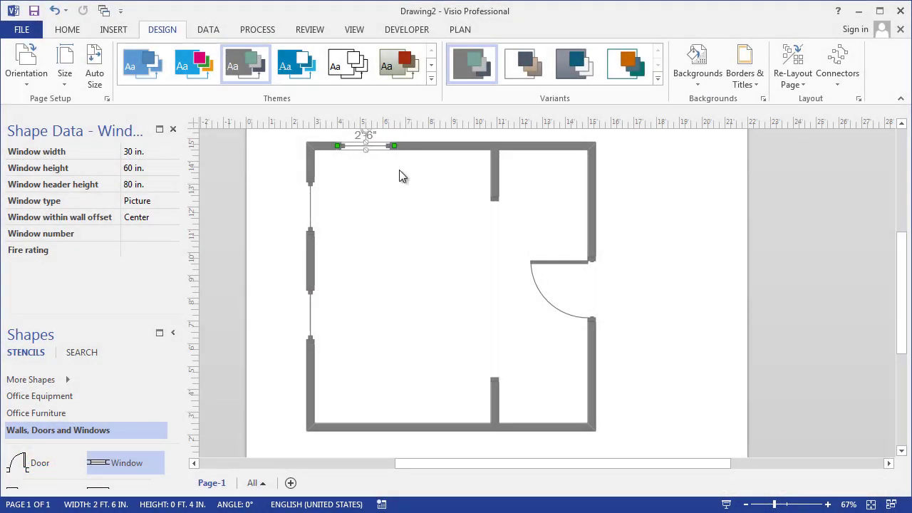
- Set the width of all three windows together to 48 in
left_click(308, 207, "shift")
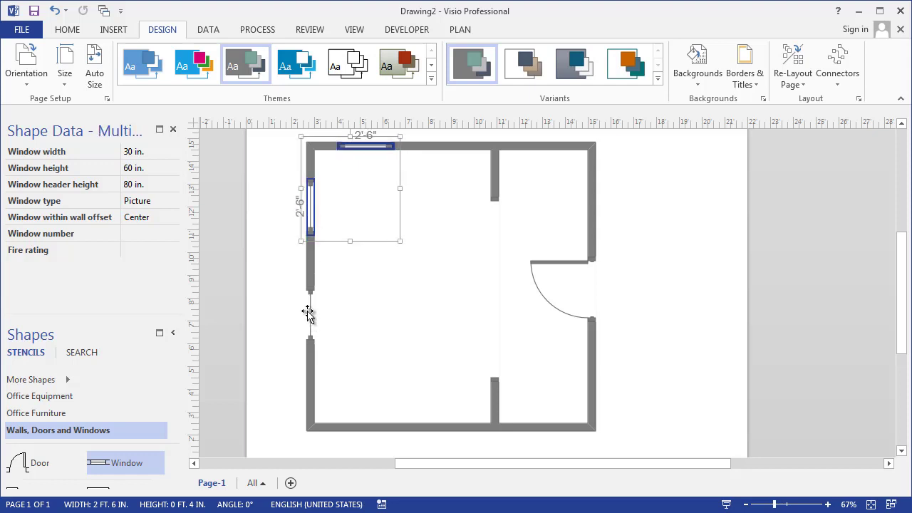
left_click(308, 311, "shift")
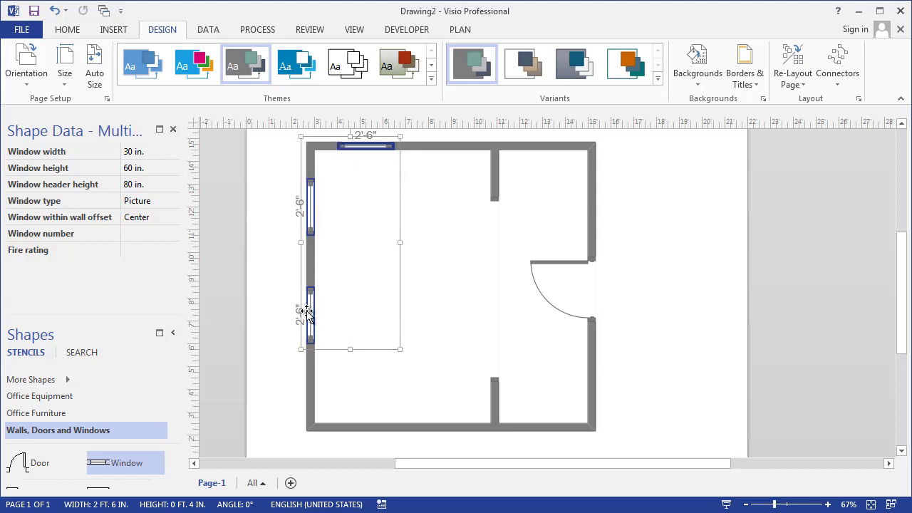
left_click(167, 152)
left_click(173, 152)
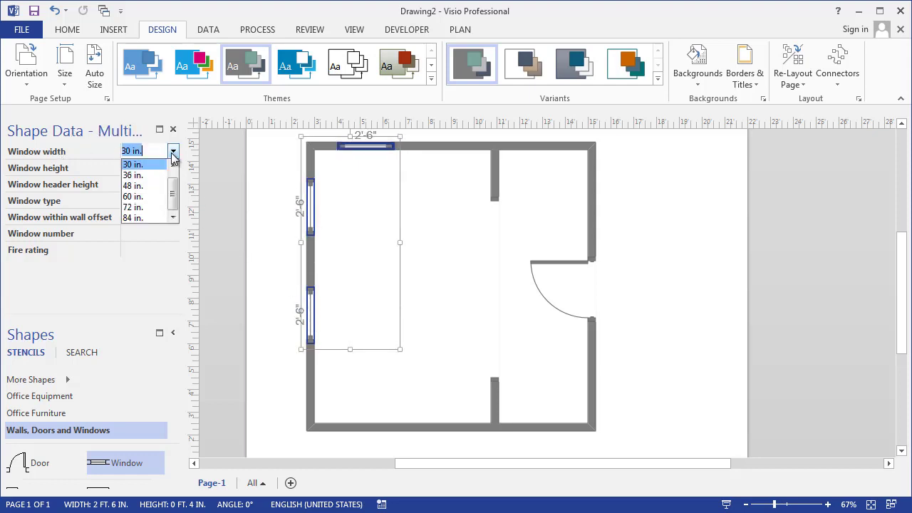
left_click(145, 186)
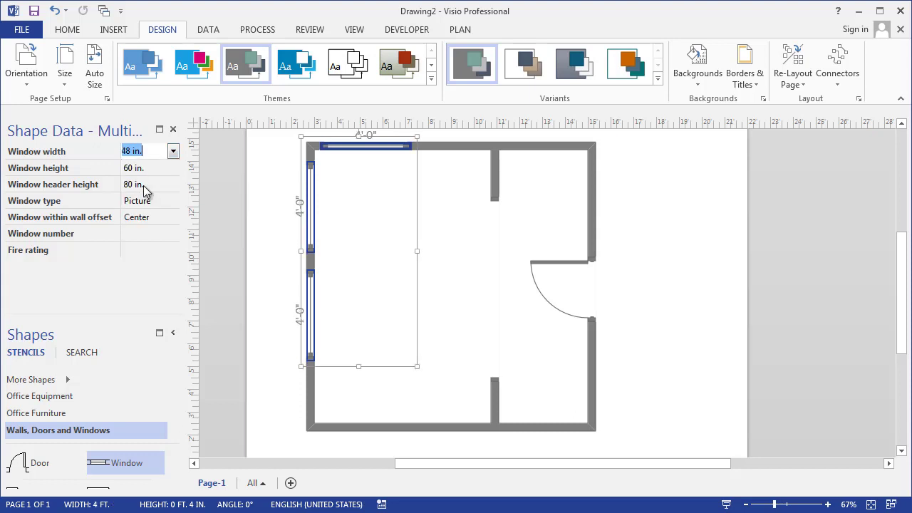
- Space out the two left-wall windows by moving the upper one slightly up and the lower one farther down the wall
left_click(313, 186)
key("Up")
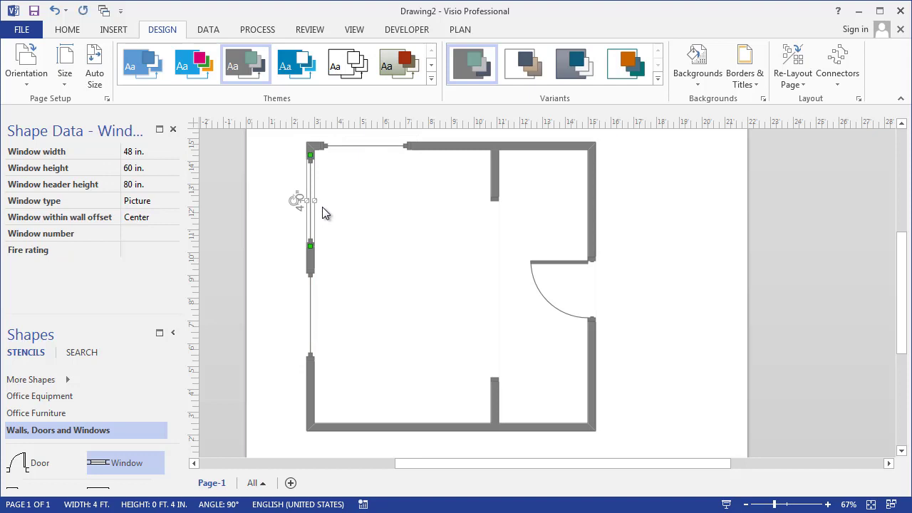
mouse_move(312, 311)
left_mouse_down()
mouse_move(301, 321)
mouse_move(315, 326)
left_mouse_up()
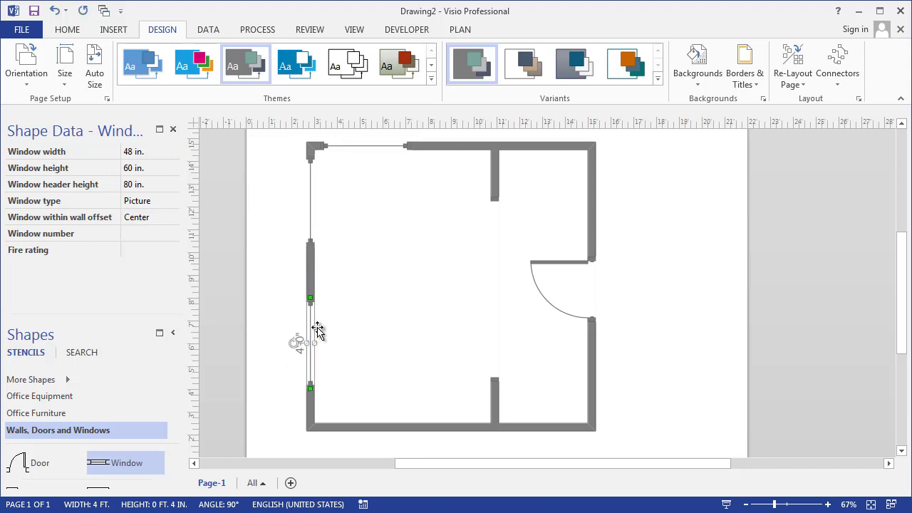
left_click(440, 323)
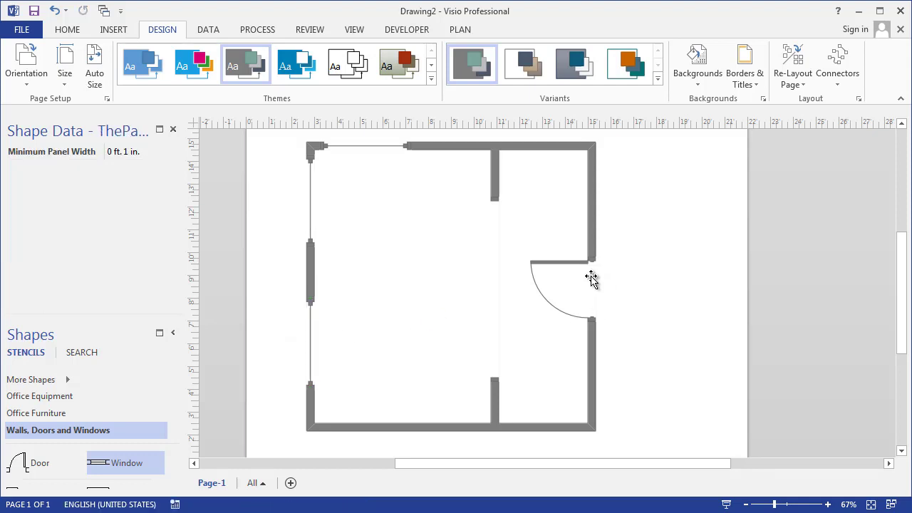
- Reverse the door's left/right opening and swing its leaf farther open past perpendicular to the wall
left_click(590, 276)
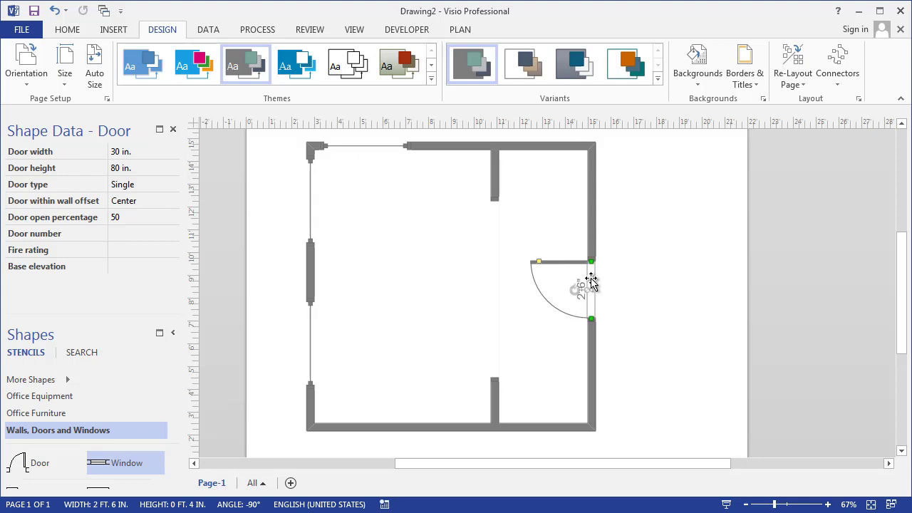
right_click(591, 284)
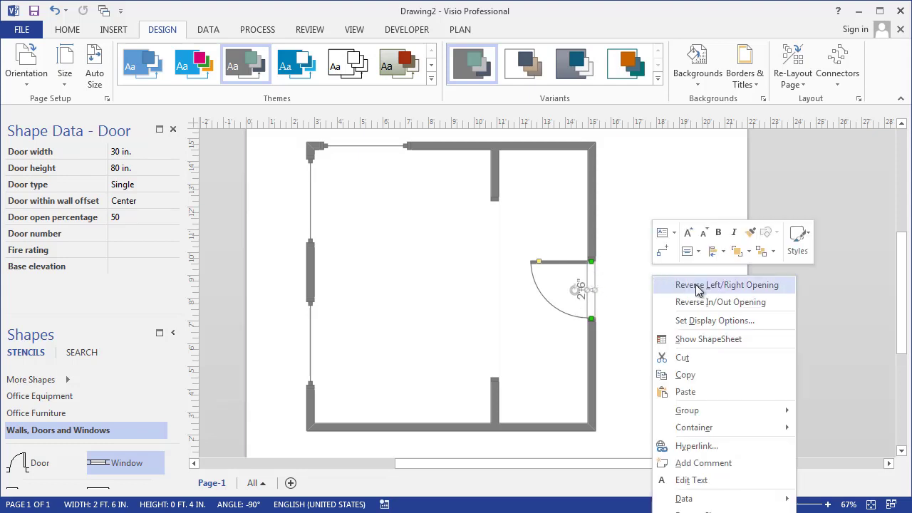
left_click(697, 287)
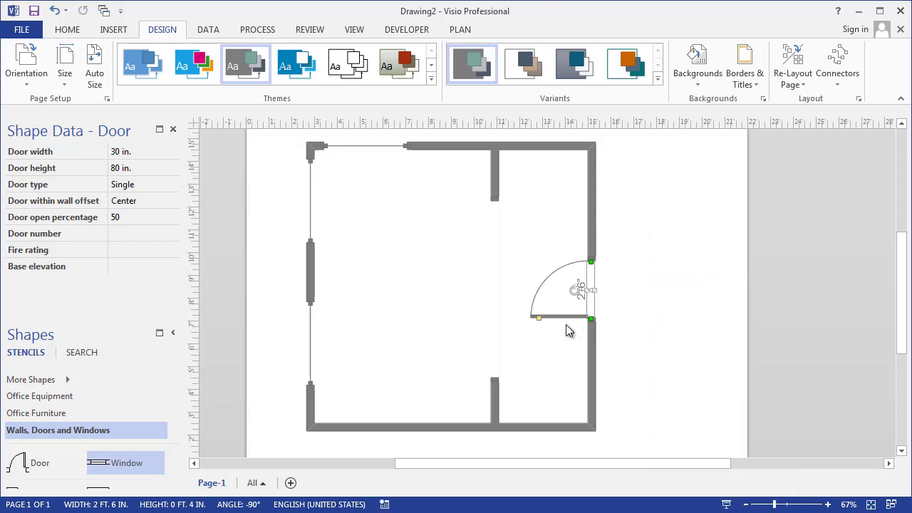
left_click_drag(536, 317, 558, 349)
left_click(413, 270)
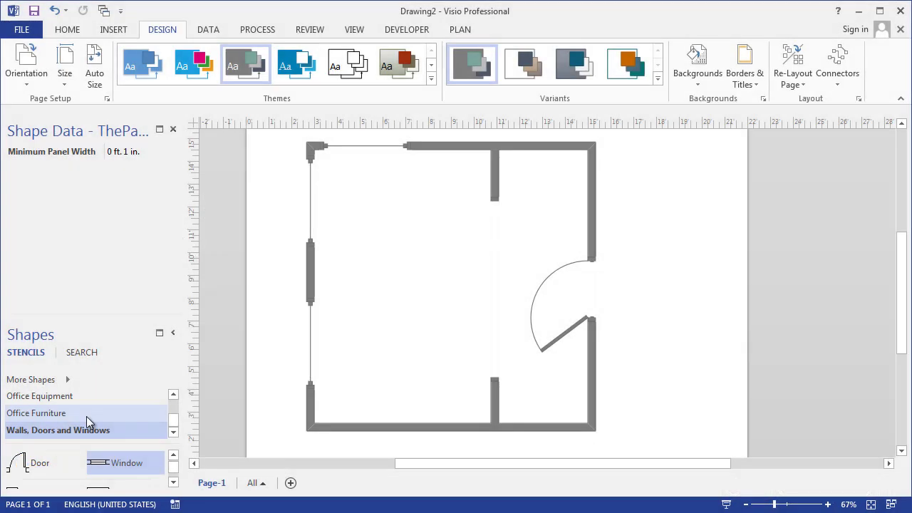
- Float the Office Furniture stencil beside the floor plan and enlarge it to show its shapes in two columns
left_click(63, 415)
left_click_drag(63, 422, 837, 213)
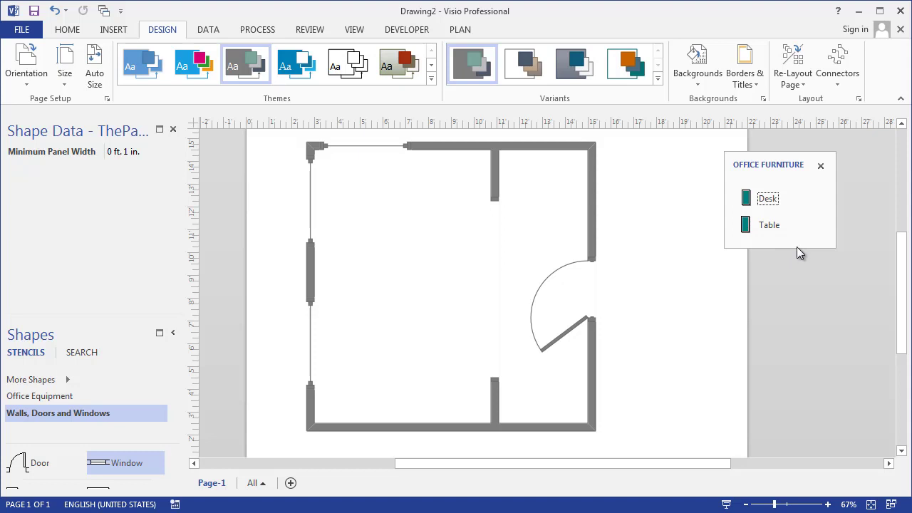
left_click_drag(798, 248, 806, 457)
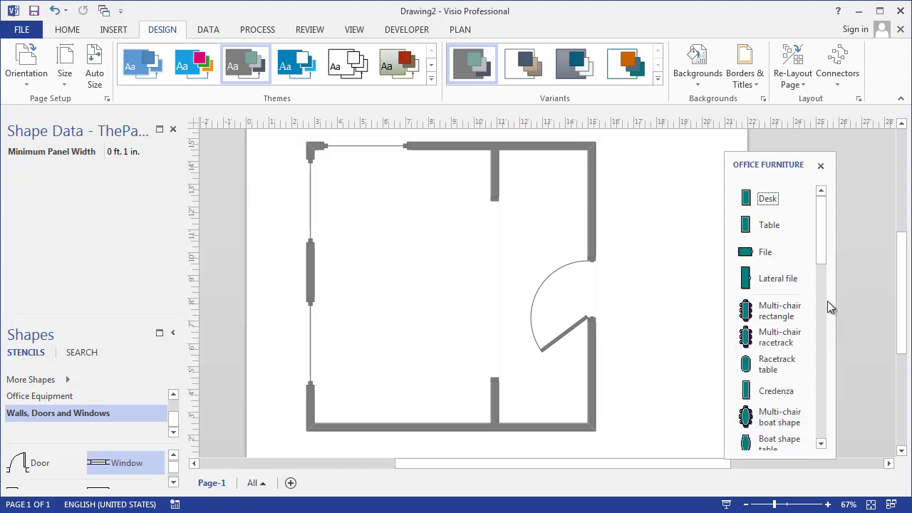
left_click_drag(837, 299, 898, 299)
left_click_drag(836, 161, 796, 148)
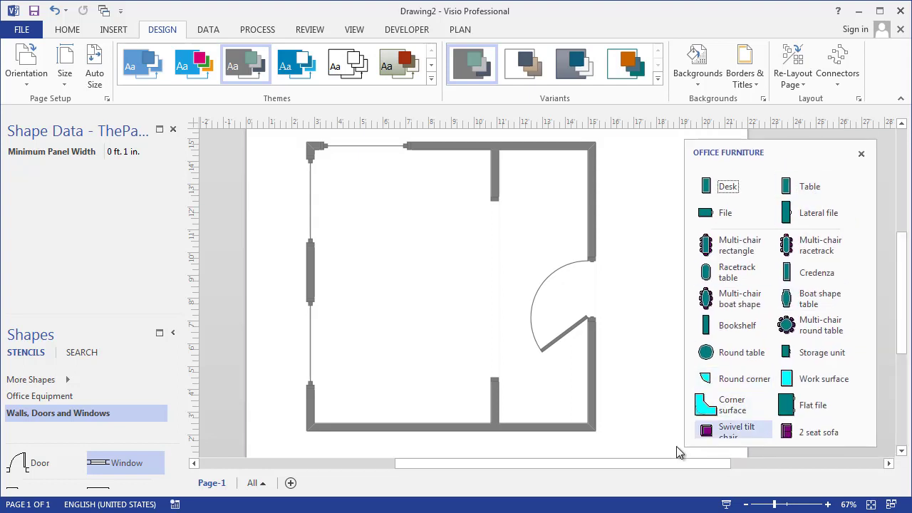
- Place a Corner surface inside the larger area of the room and rotate it to -90°
left_click_drag(710, 407, 393, 252)
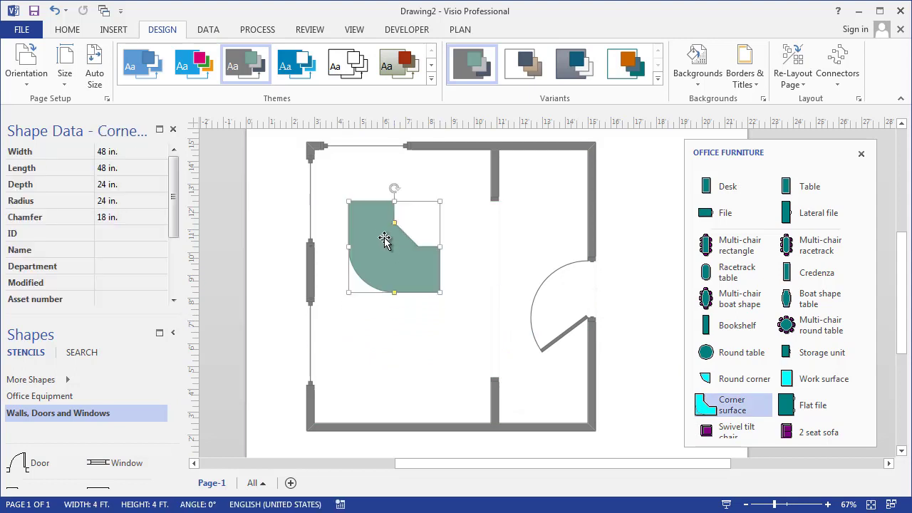
left_click_drag(396, 188, 423, 244)
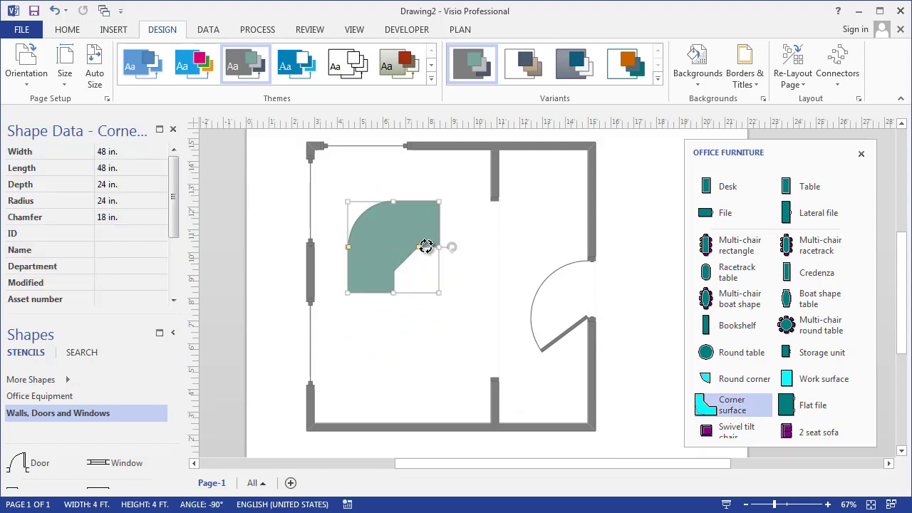
- Reduce the corner surface's radius to 0 ft. and fit it snugly into the room's upper-left corner
left_click_drag(370, 223, 349, 162)
key("Up")
key("Up")
key("Up")
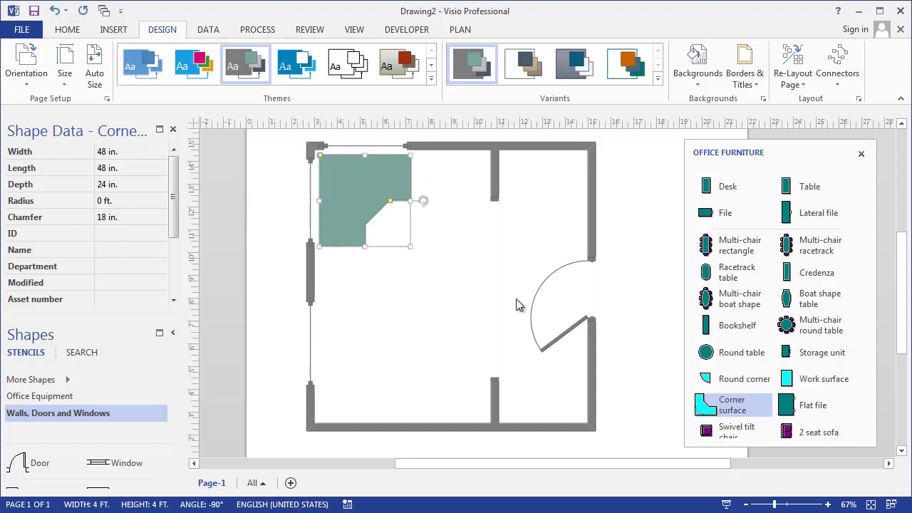
key("Left")
key("Left")
key("Left")
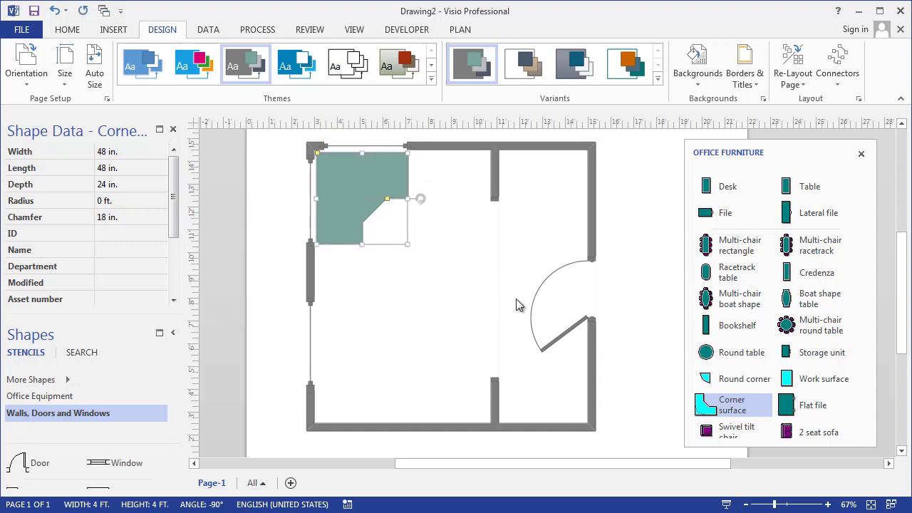
left_click(535, 271)
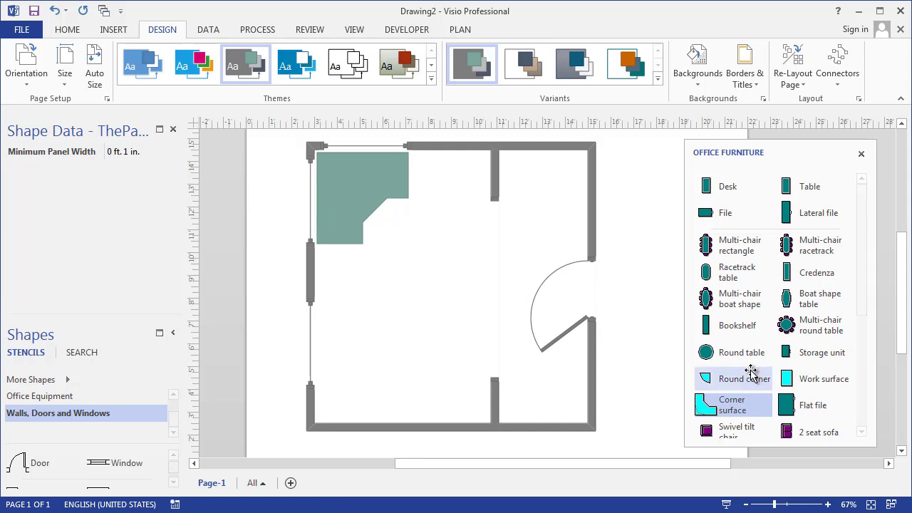
- Place a Work surface along the left wall, glued directly below the corner surface
left_click_drag(790, 378, 339, 297)
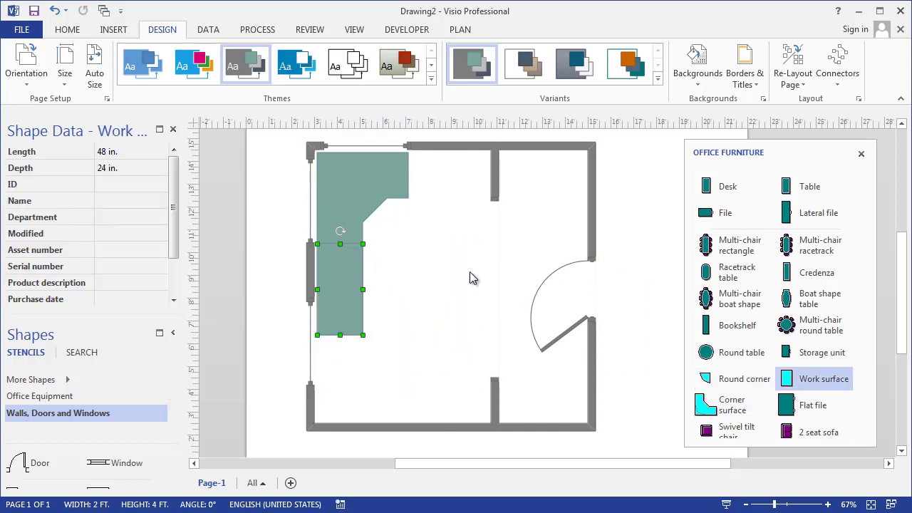
left_click(431, 263)
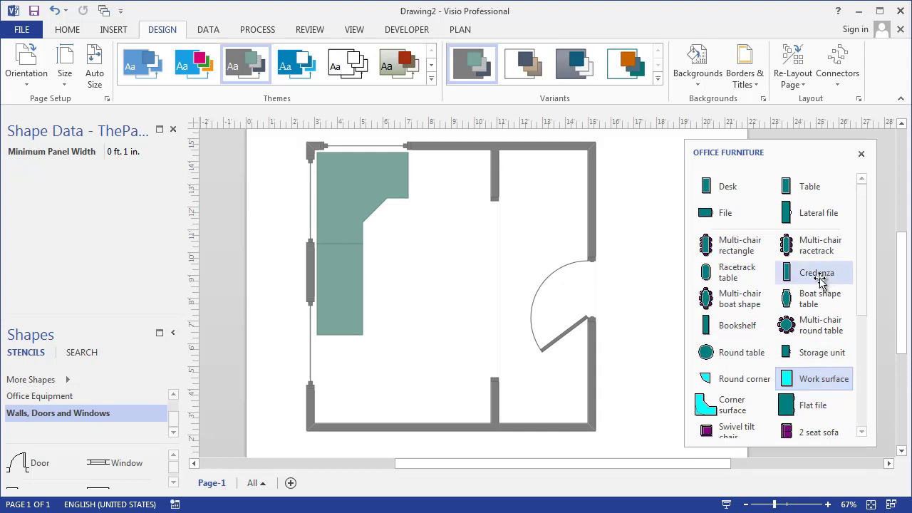
- Place a Chair shape in front of the corner surface's angled inner edge
left_click(714, 430)
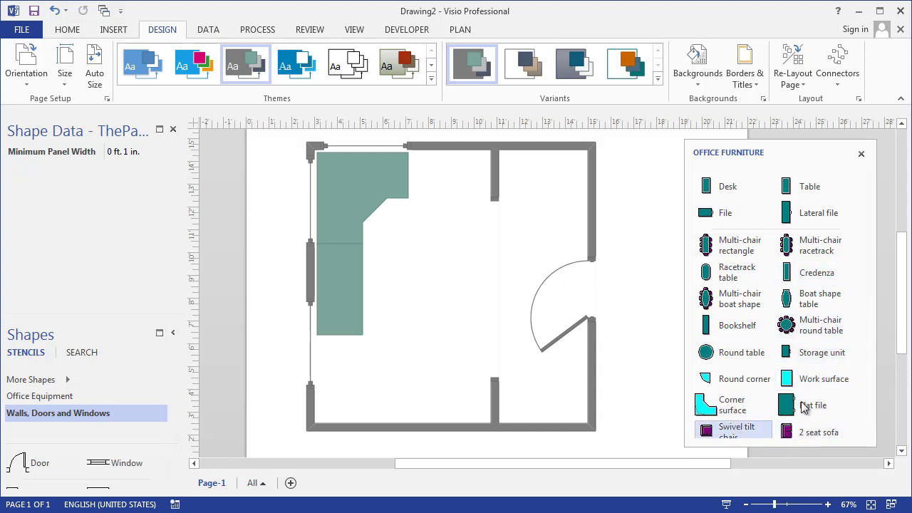
left_click_drag(868, 318, 860, 365)
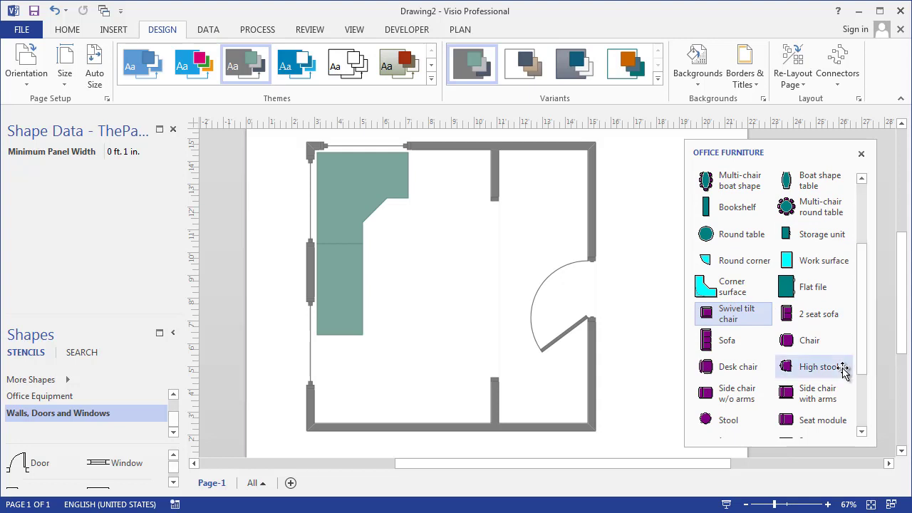
left_click_drag(792, 343, 397, 237)
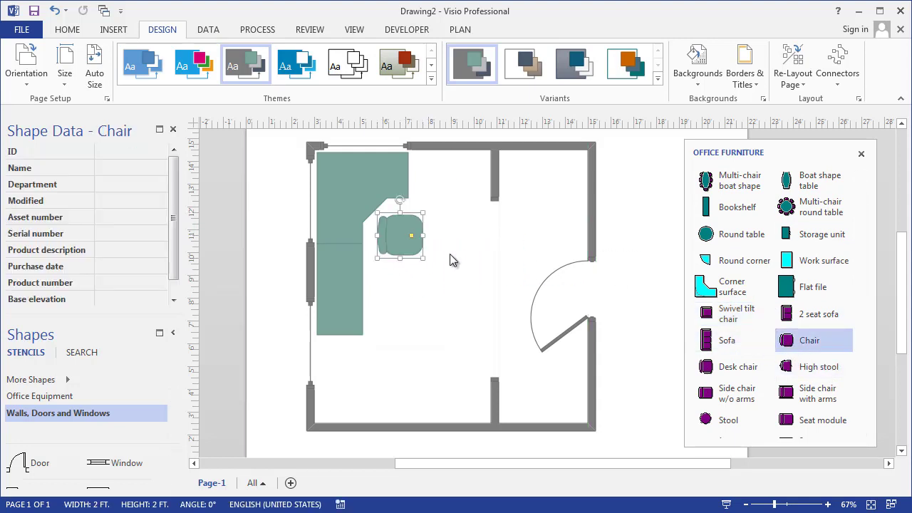
- Rotate the chair to face the corner surface's angled inner edge and move it up close to the desk
left_click_drag(401, 199, 375, 210)
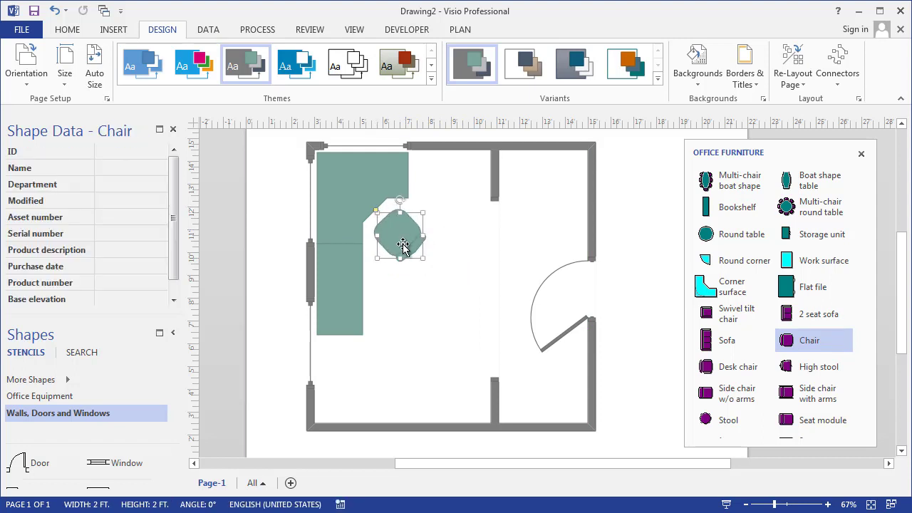
mouse_move(418, 230)
left_mouse_down()
mouse_move(468, 218)
mouse_move(408, 286)
mouse_move(395, 247)
mouse_move(413, 238)
mouse_move(403, 238)
left_mouse_up()
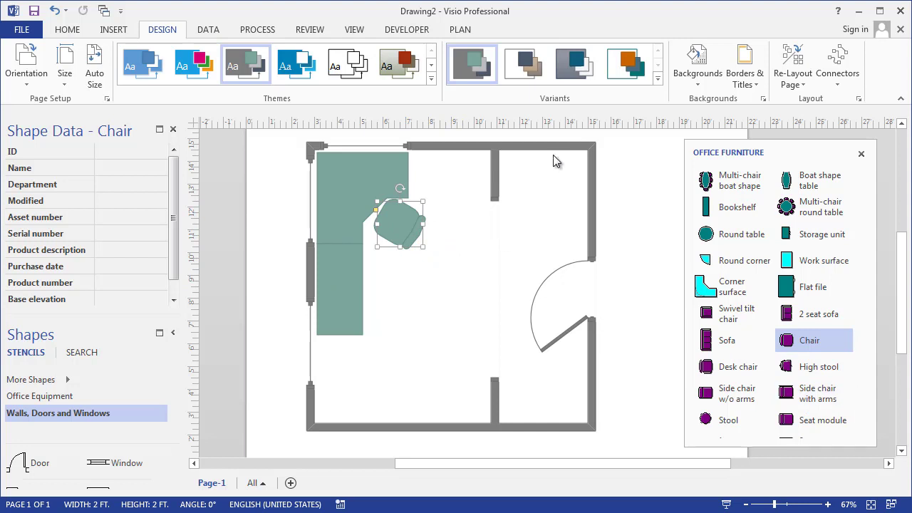
- Place two Side chair with arms shapes side by side near the upper wall of the smaller area, both rotated to -90°
left_click_drag(812, 393, 541, 198)
left_click_drag(542, 166, 579, 192)
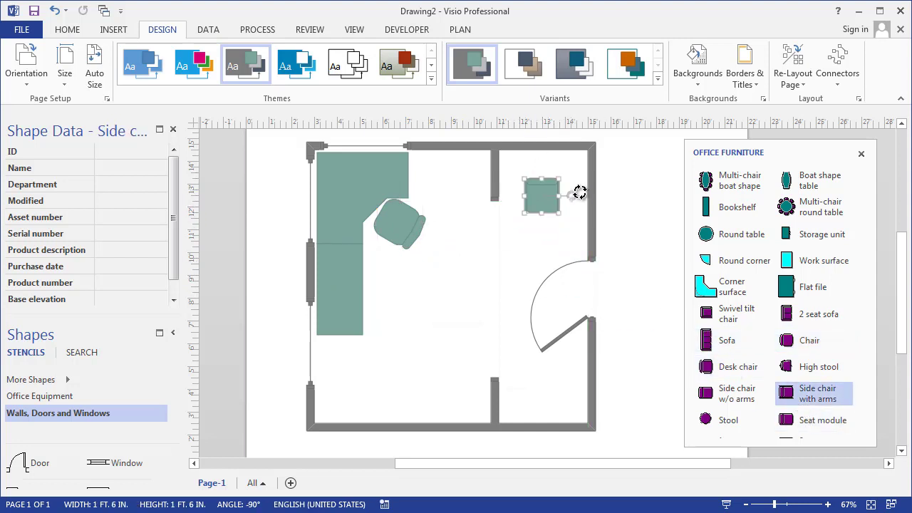
left_click(543, 199)
left_click_drag(543, 200, 527, 182)
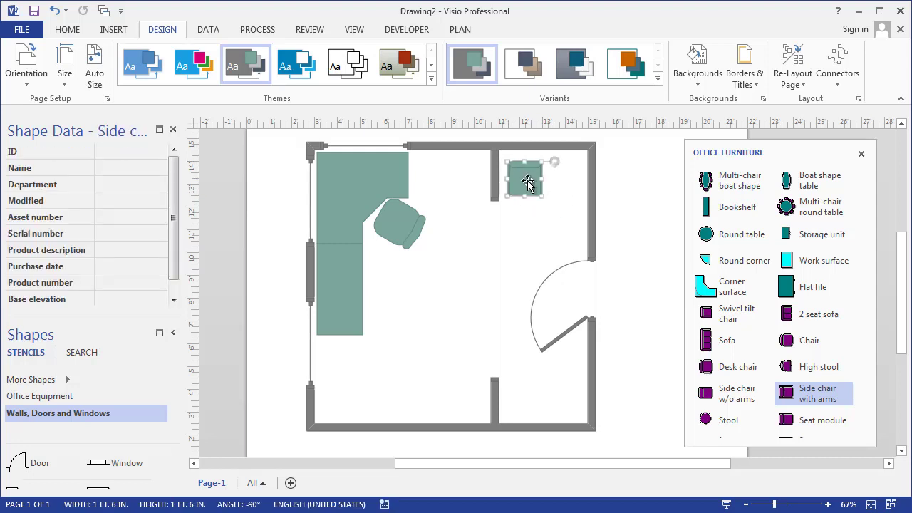
left_click_drag(541, 186, 559, 191)
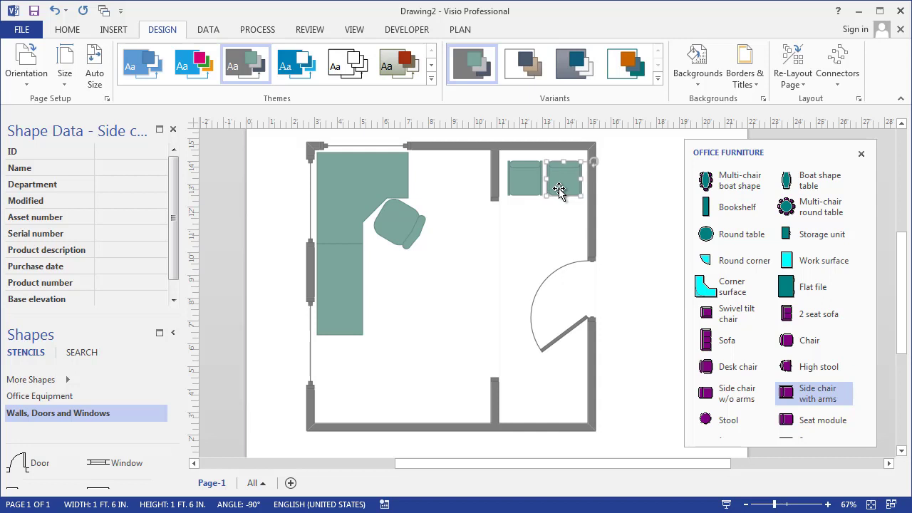
left_click(544, 257)
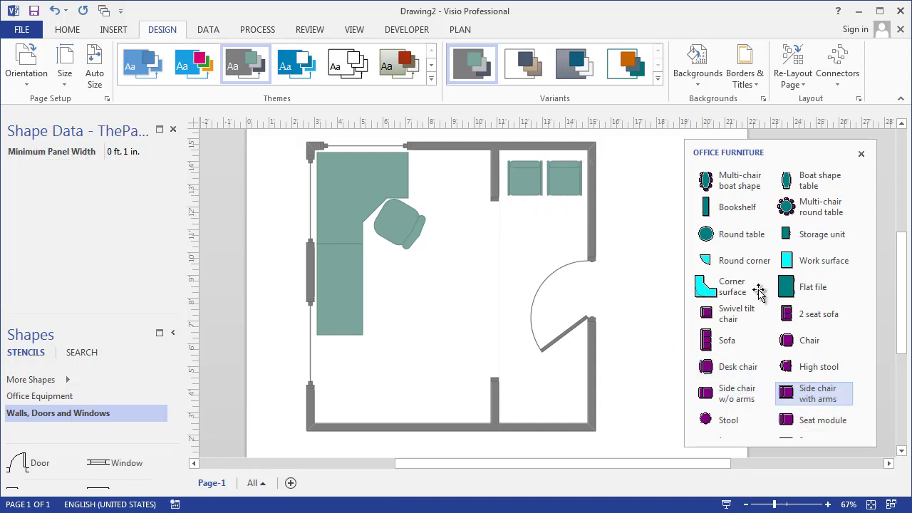
- Add a Round table with a 24 in. diameter just below the two side chairs
left_click_drag(727, 235, 543, 260)
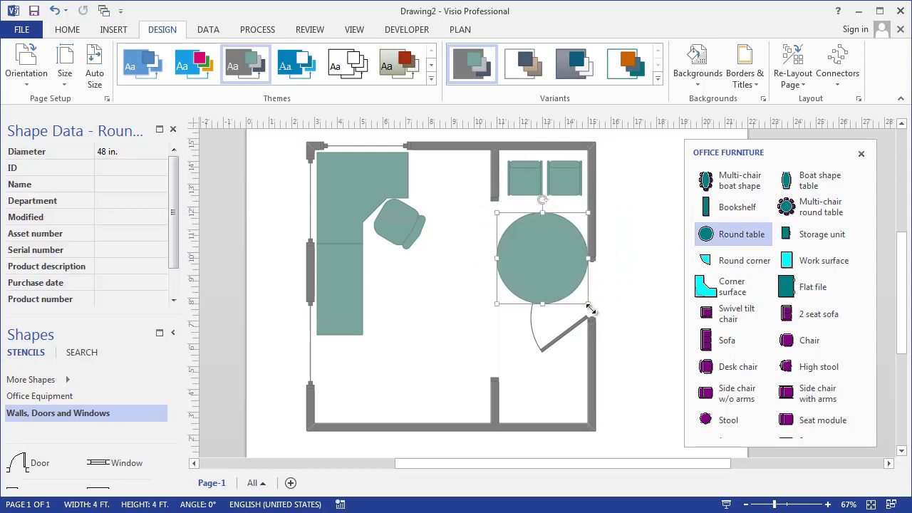
left_click(159, 151)
left_click(161, 151)
left_click(162, 165)
left_click(162, 165)
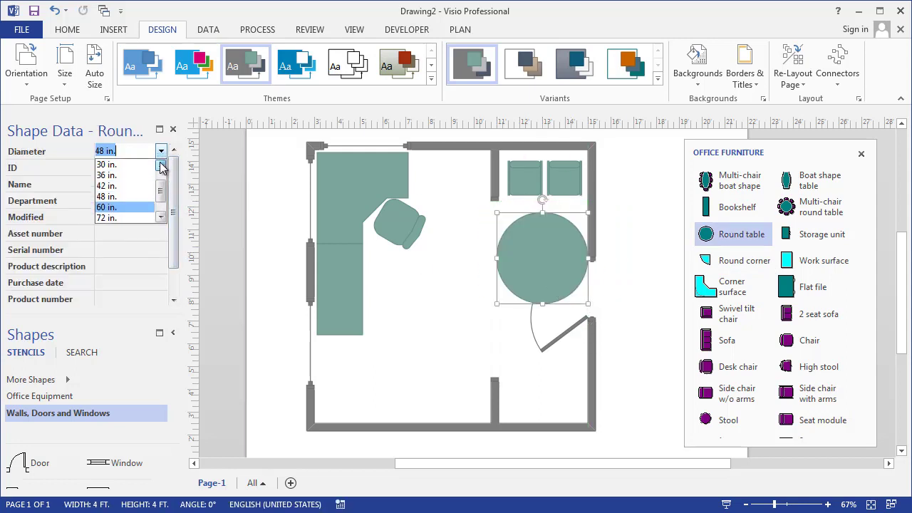
left_click(162, 165)
left_click(128, 176)
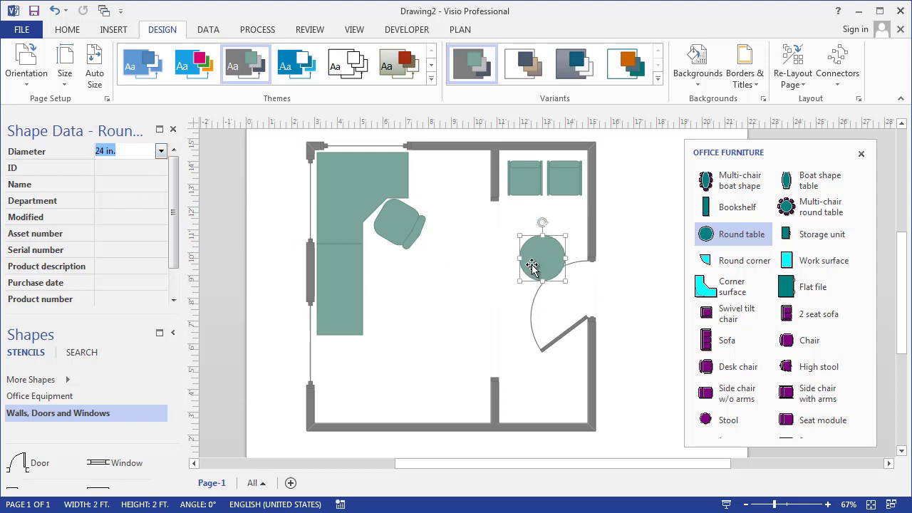
left_click_drag(532, 266, 537, 242)
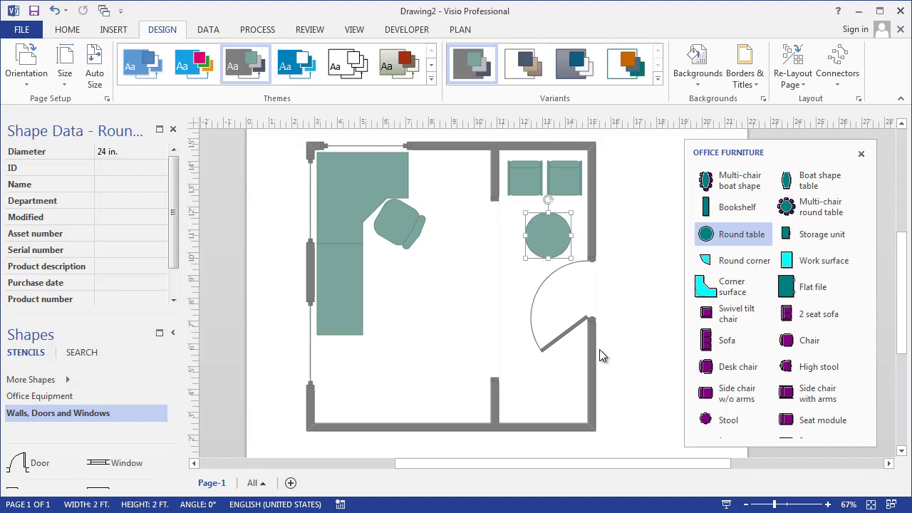
- Shift the door about 2 ft. down along the right wall, away from the round table
left_click(589, 289)
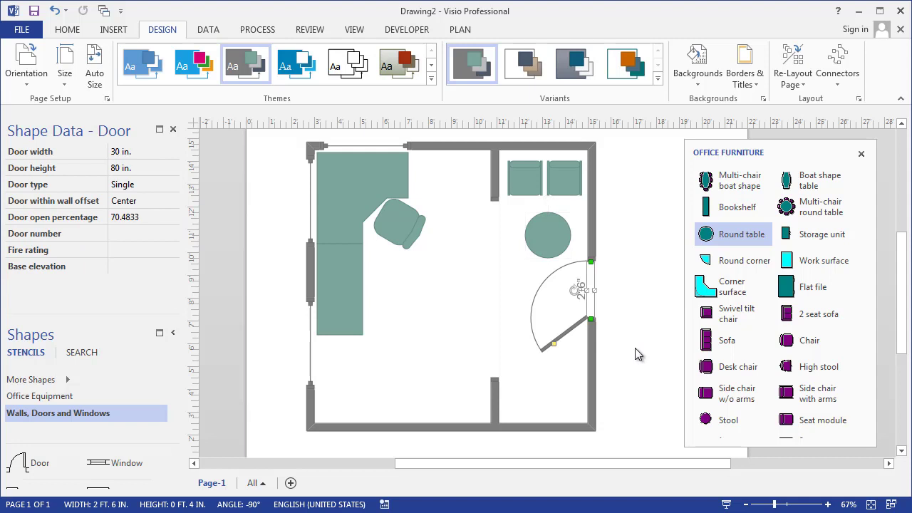
key("Down")
key("Down")
key("Down")
key("Down")
key("Down")
key("Down")
key("Down")
key("Down")
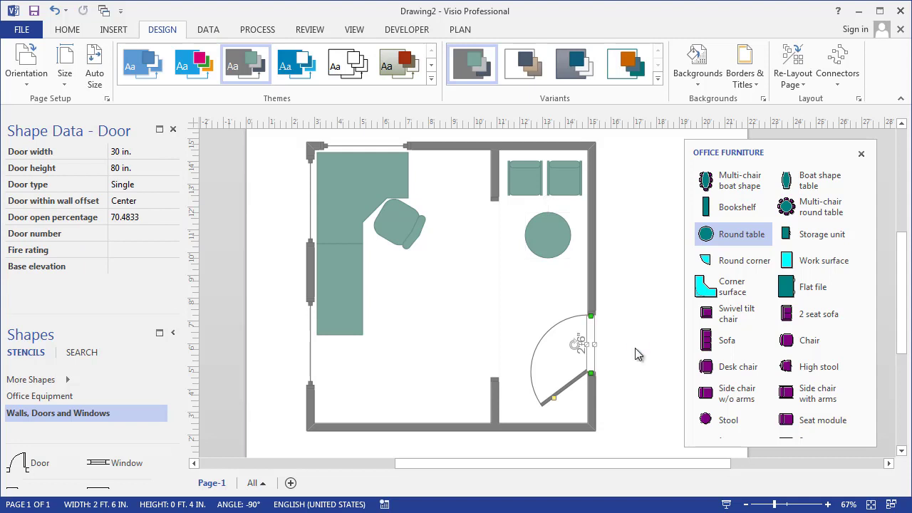
key("Down")
key("Up")
key("Up")
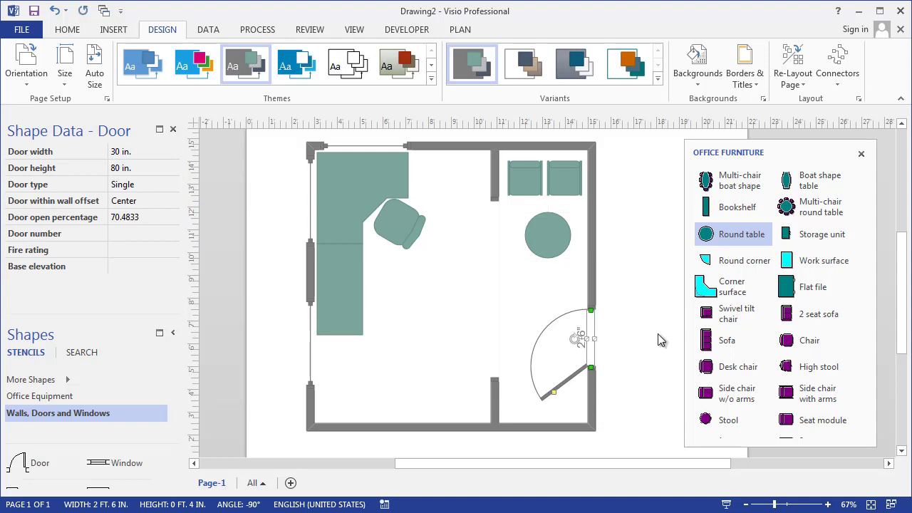
- Move the round table slightly down and to the left in the open space below the side chairs
left_click(544, 238)
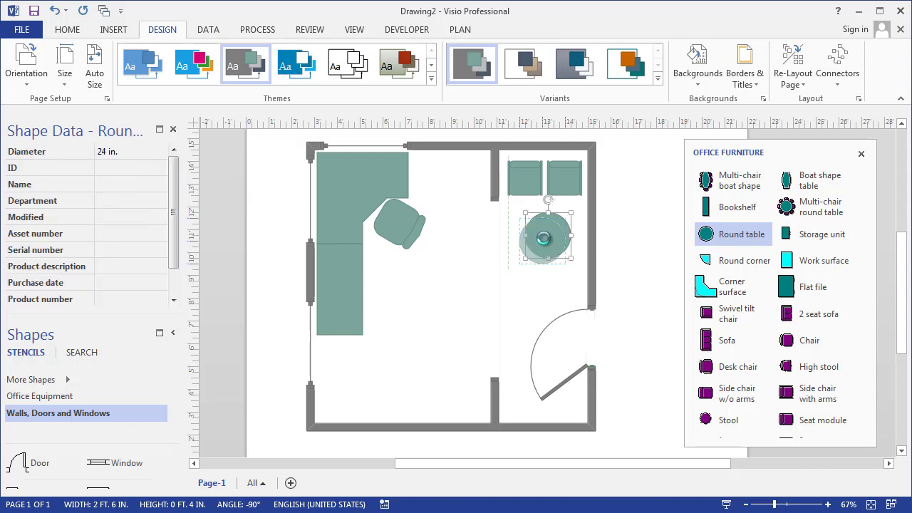
left_click_drag(543, 238, 537, 244)
left_click(503, 298)
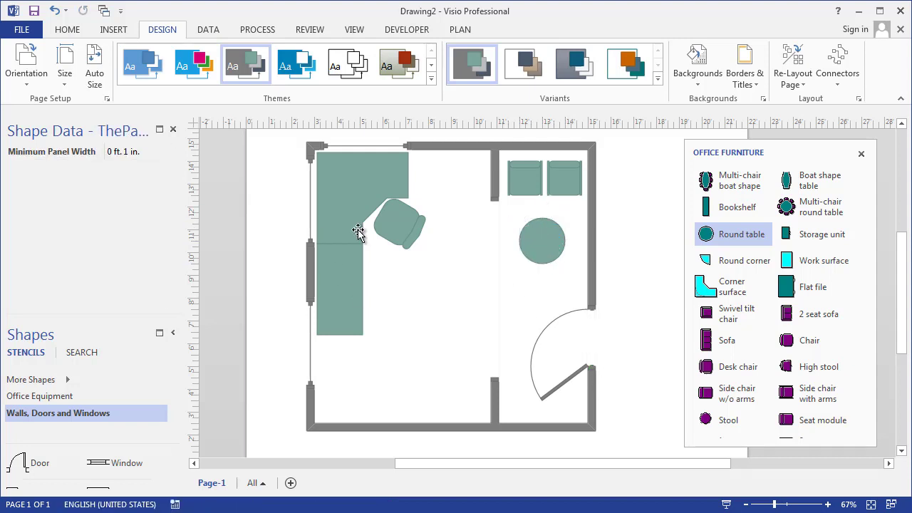